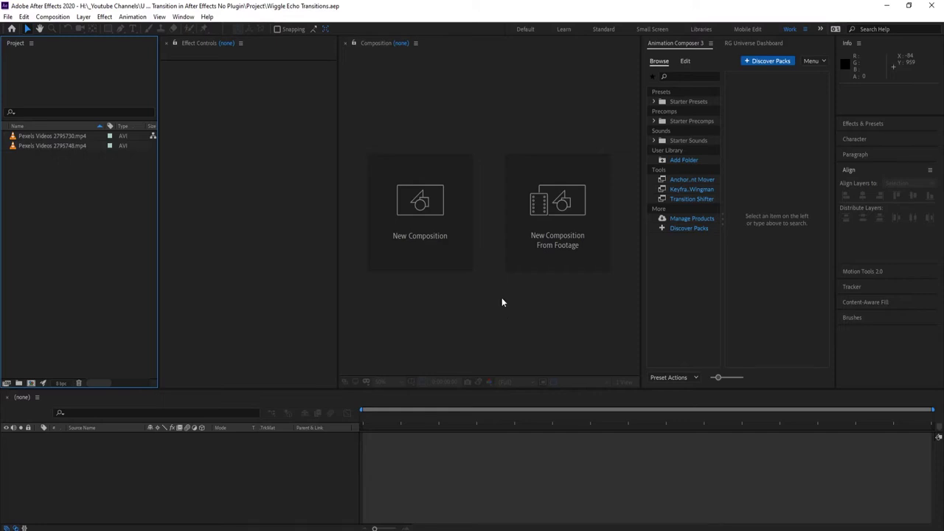
Inspect the details of the dance clip footage items, including 2795730.
left_click(38, 137)
left_click(59, 136)
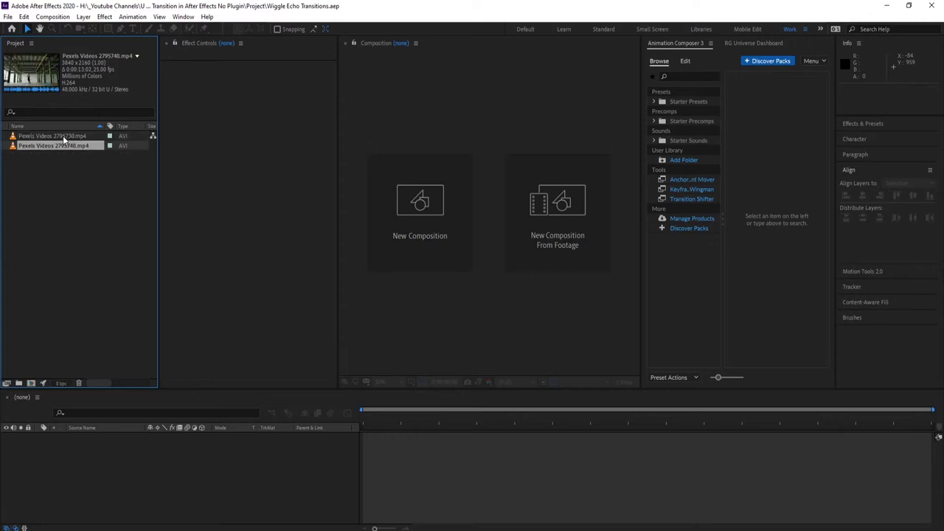
left_click(63, 136)
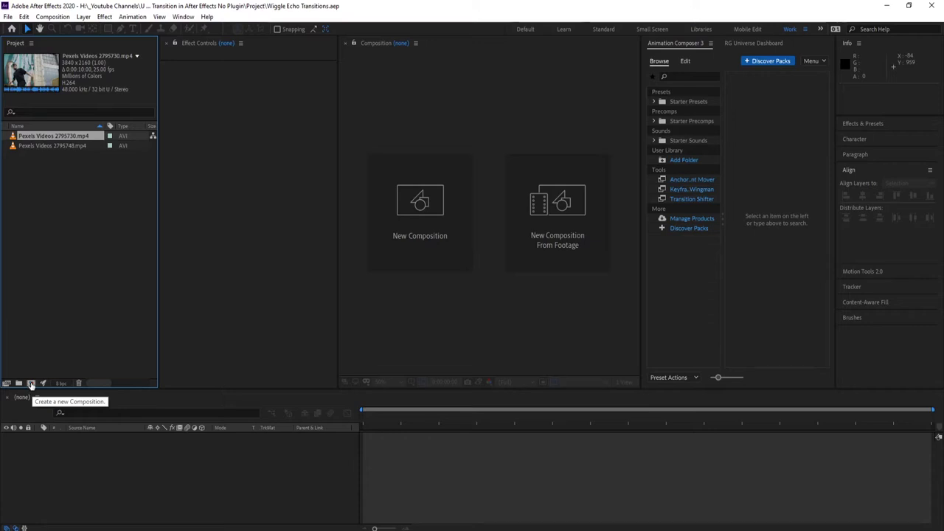
Start a new composition named Wiggle Echo Transitions at 25 fps and edit its duration.
left_click(31, 383)
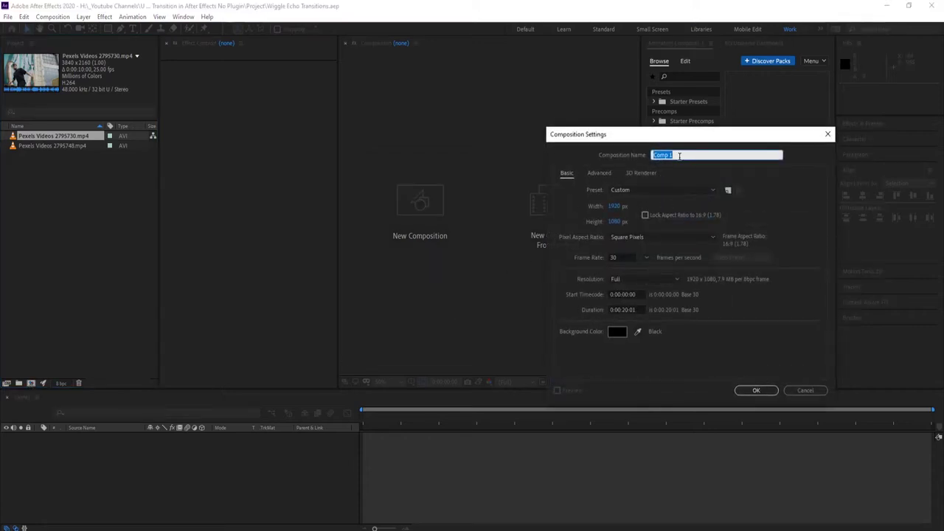
type("Wiggle ")
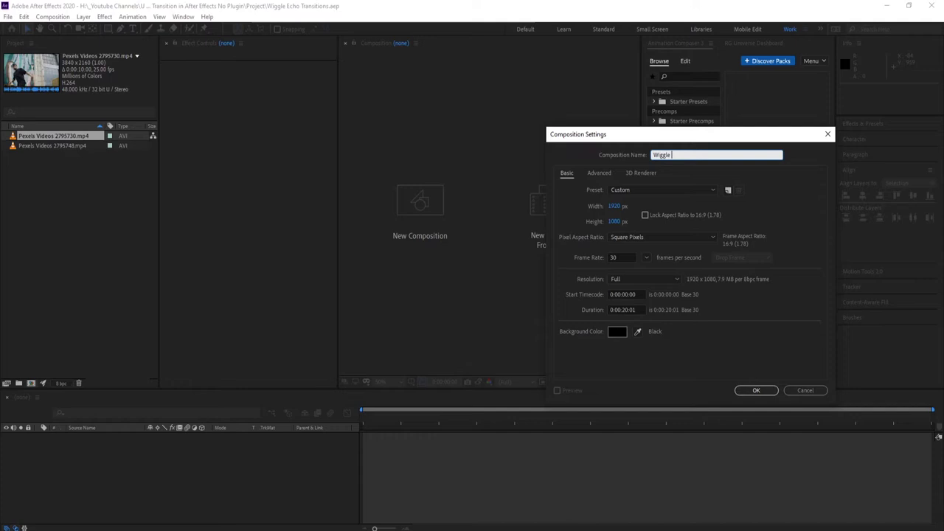
type("Echo Transitions")
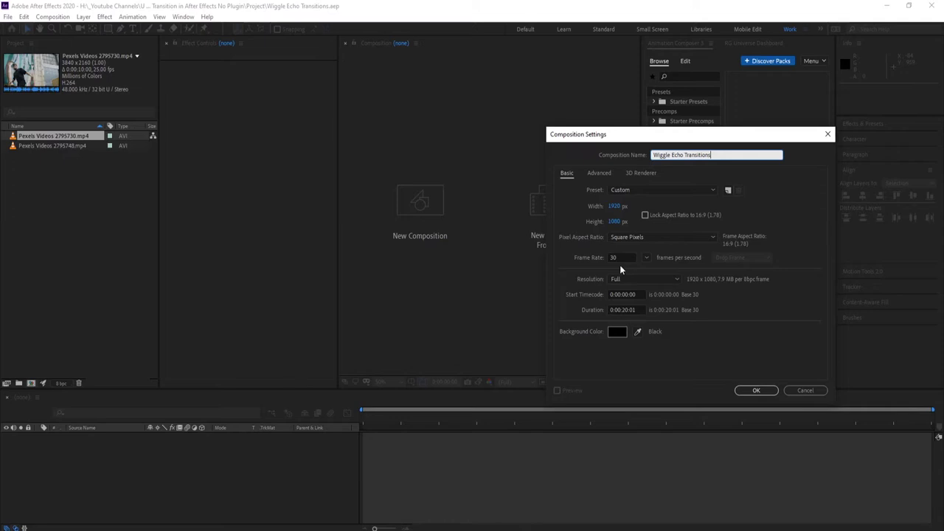
left_click(621, 258)
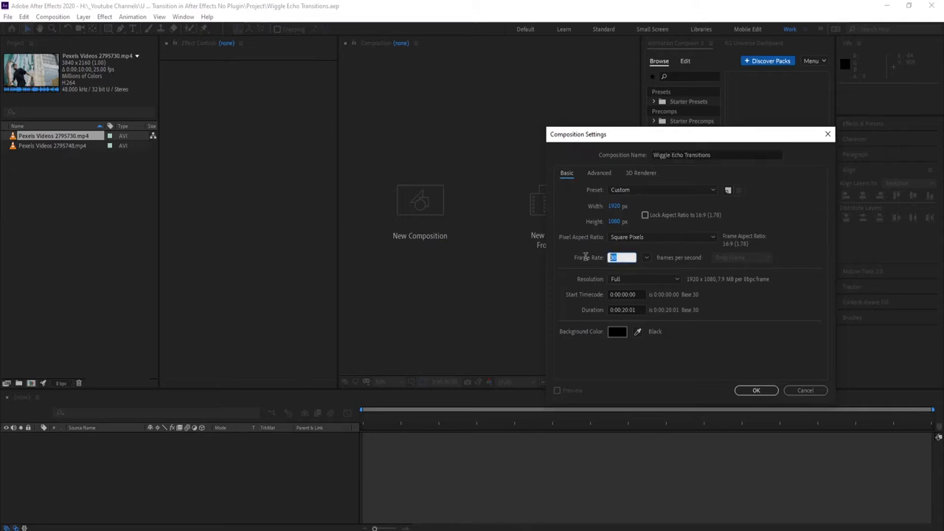
type("25")
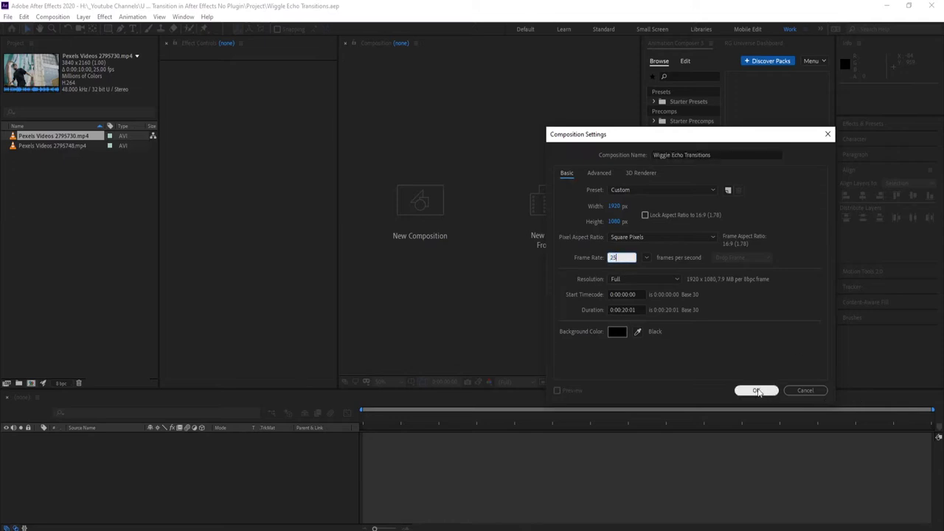
left_click(627, 309)
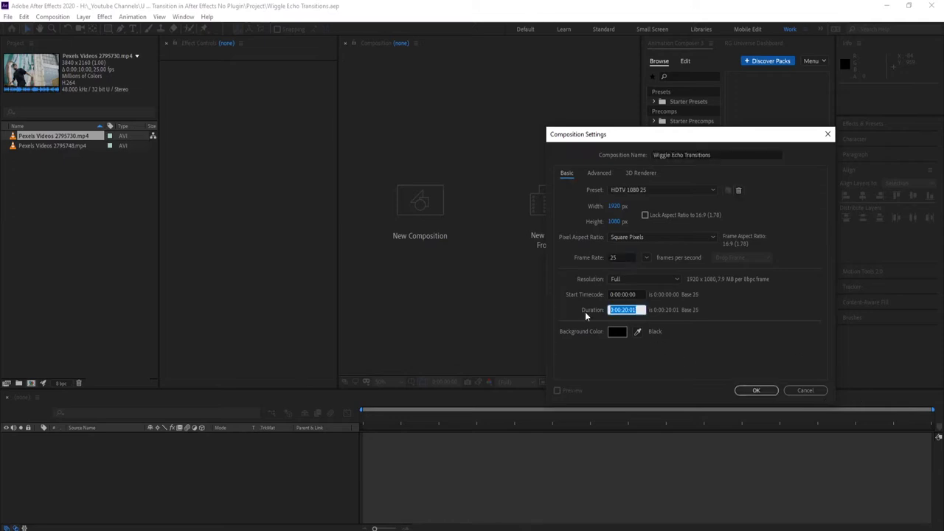
Create the comp with duration 600 and add the warehouse dance clip 2795748 to it.
type("600")
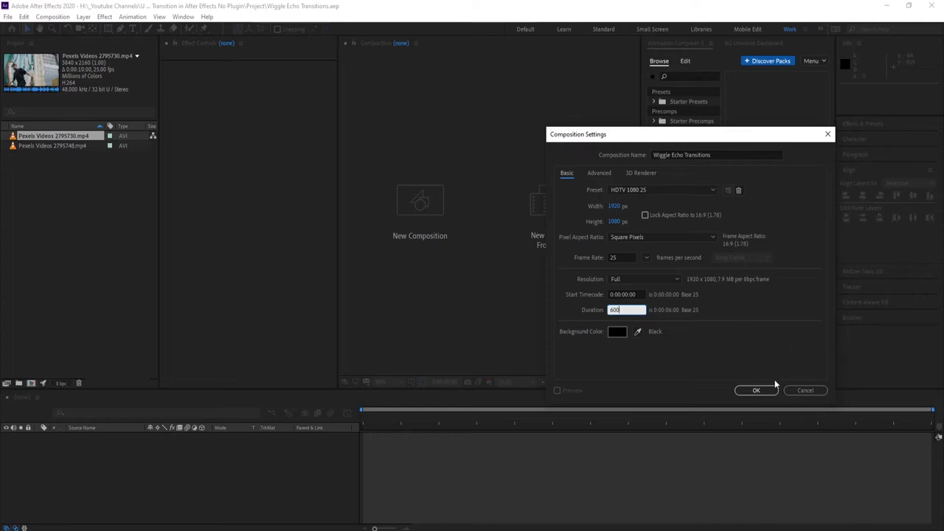
left_click(773, 386)
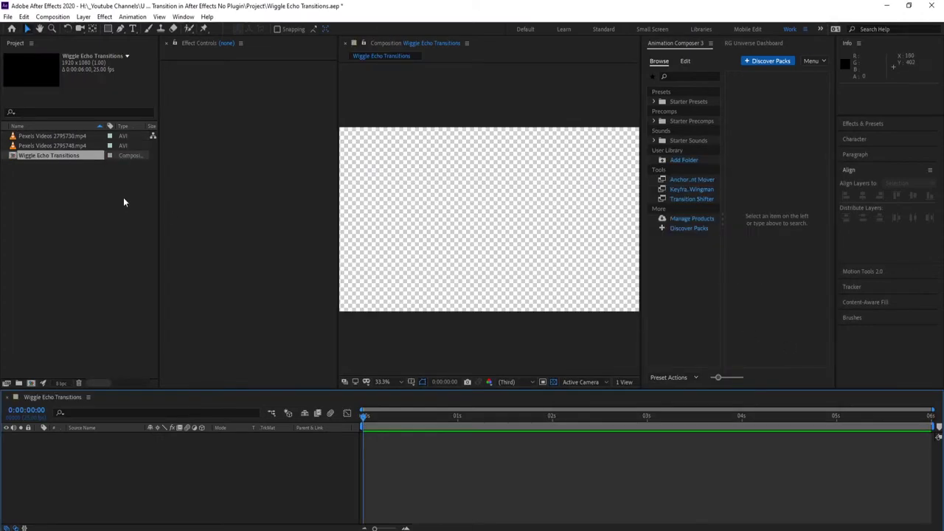
left_click(42, 147)
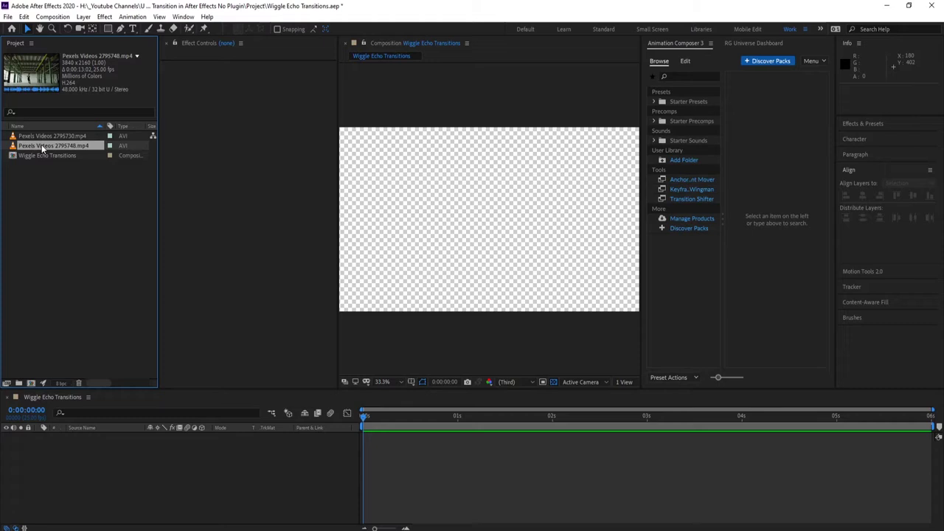
left_click_drag(42, 147, 460, 234)
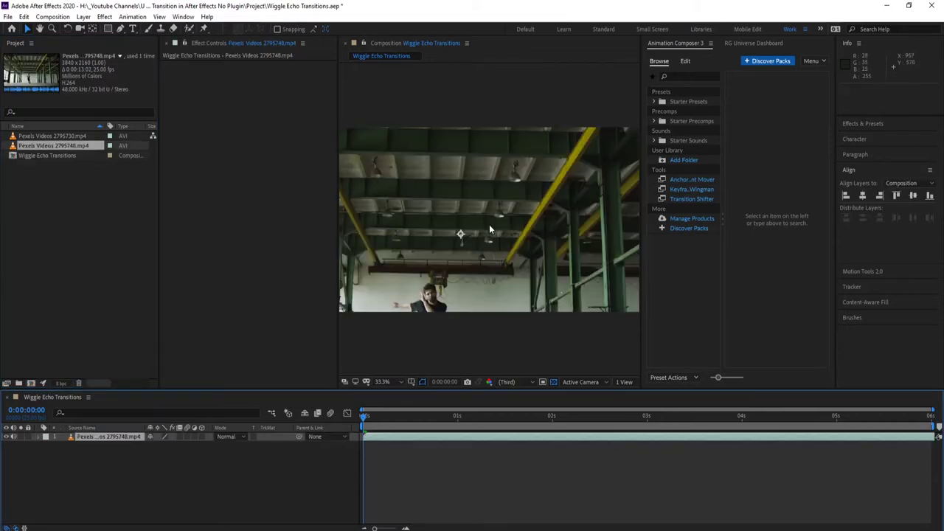
scroll(488, 229, "down", 3)
scroll(501, 221, "down", 2)
scroll(529, 207, "up", 3)
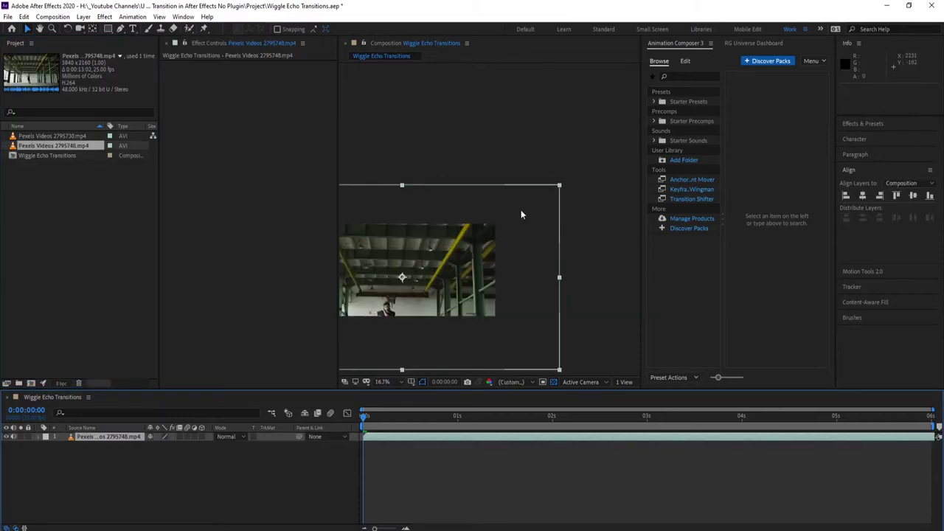
scroll(521, 214, "down", 1)
Scale the warehouse clip down and centre it horizontally and vertically in the comp.
key("s")
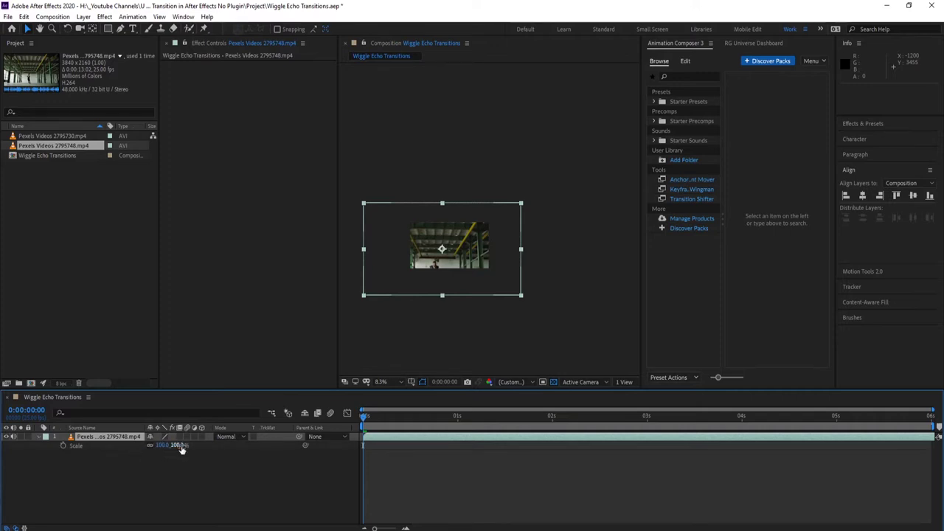
left_click(180, 446)
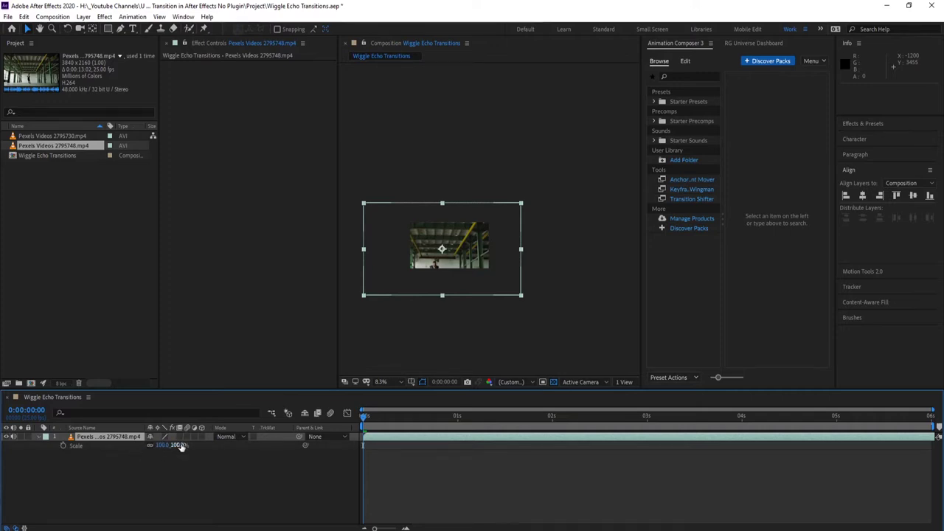
left_click_drag(180, 447, 148, 444)
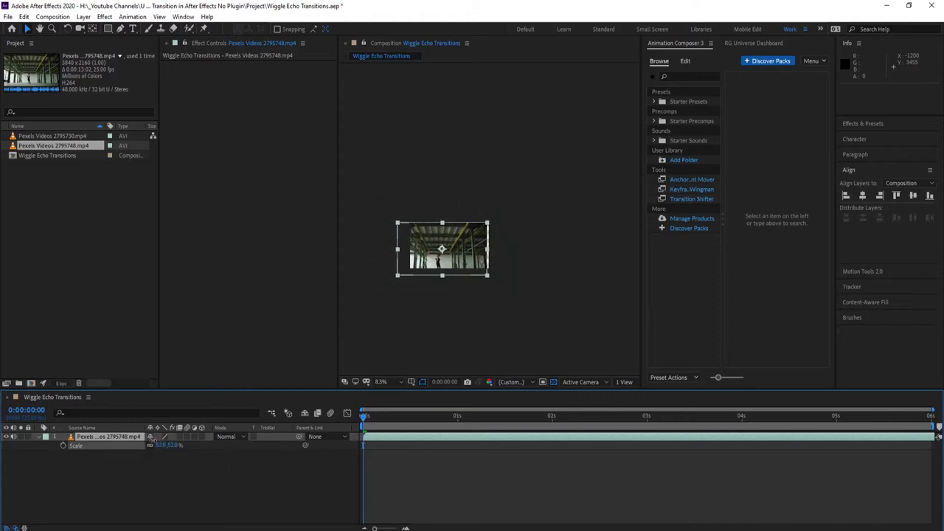
key("Return")
left_click(862, 195)
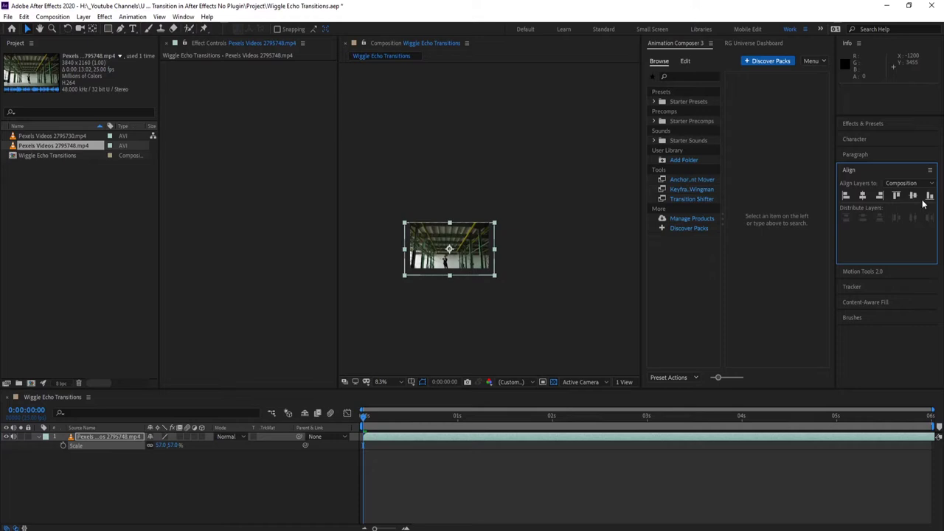
left_click(913, 196)
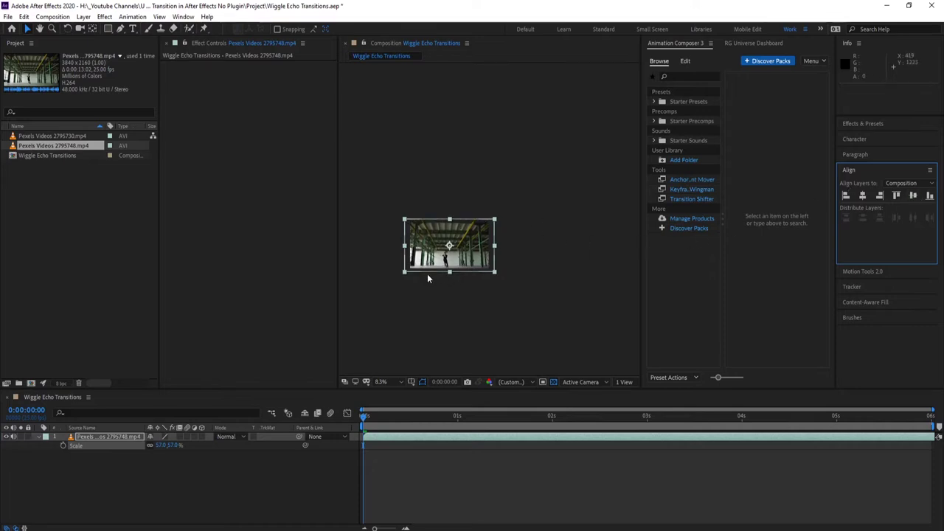
Fine-tune the warehouse clip's scale to about 51%.
scroll(428, 275, "up", 2)
scroll(432, 268, "up", 2)
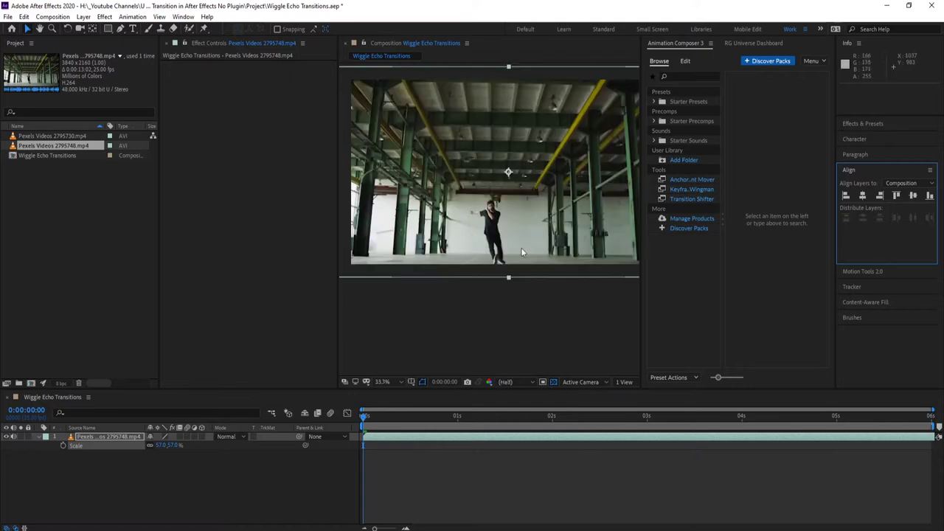
scroll(543, 206, "down", 2)
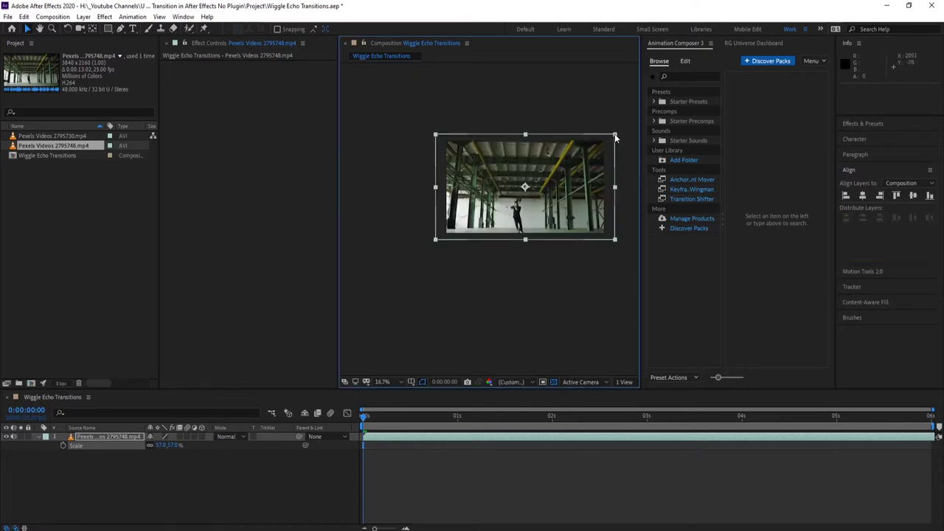
left_click_drag(614, 136, 609, 140)
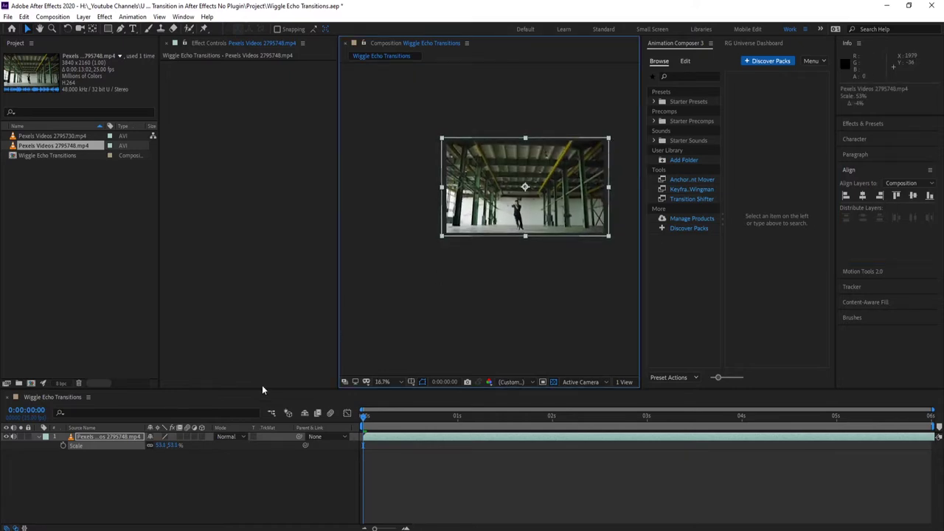
left_click_drag(177, 446, 176, 446)
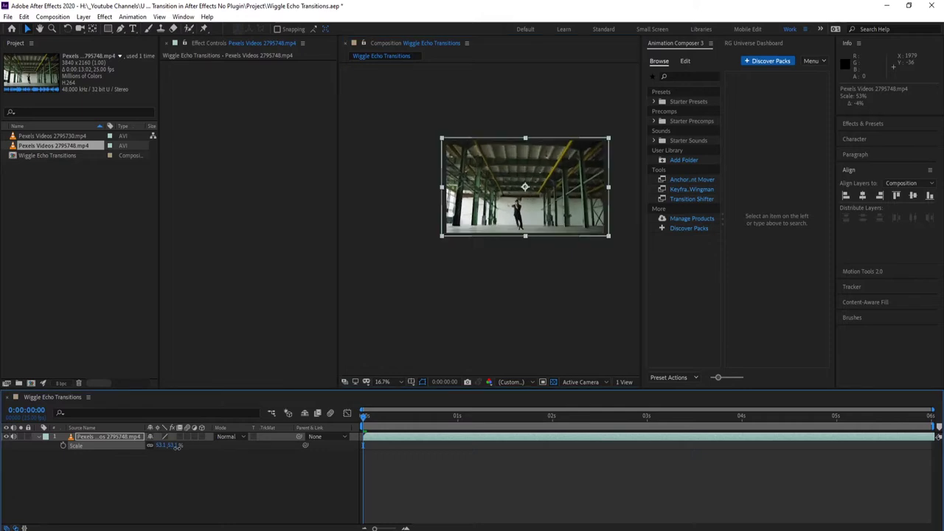
Preview the dance and slide the warehouse clip to start earlier in time.
left_click(201, 507)
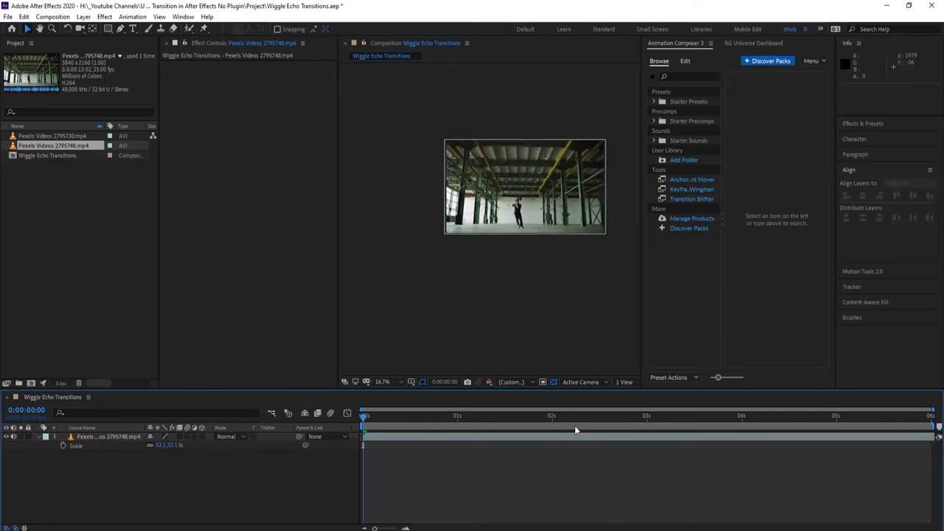
left_click_drag(551, 421, 685, 422)
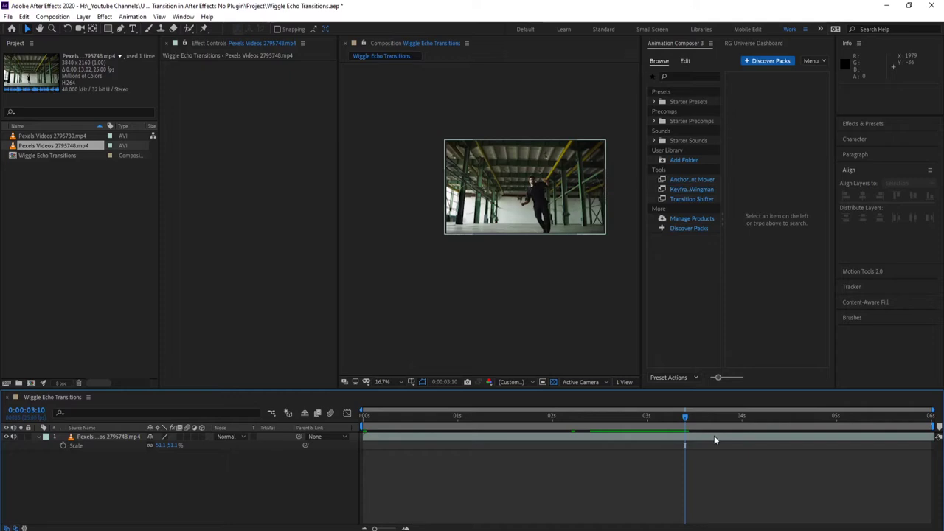
left_click(714, 440)
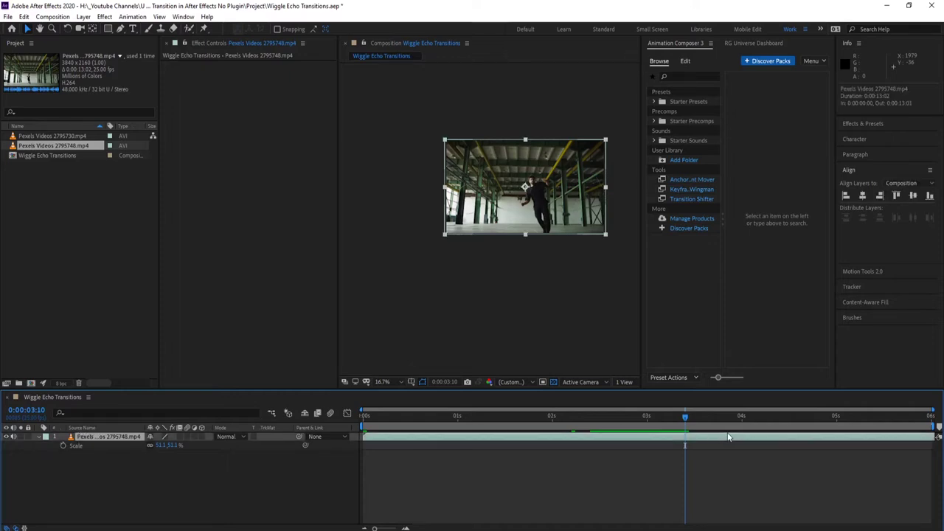
mouse_move(730, 437)
left_mouse_down()
mouse_move(456, 438)
mouse_move(468, 437)
left_mouse_up()
Add the 2795730 dance clip on top and set its scale to 50%.
left_click(121, 255)
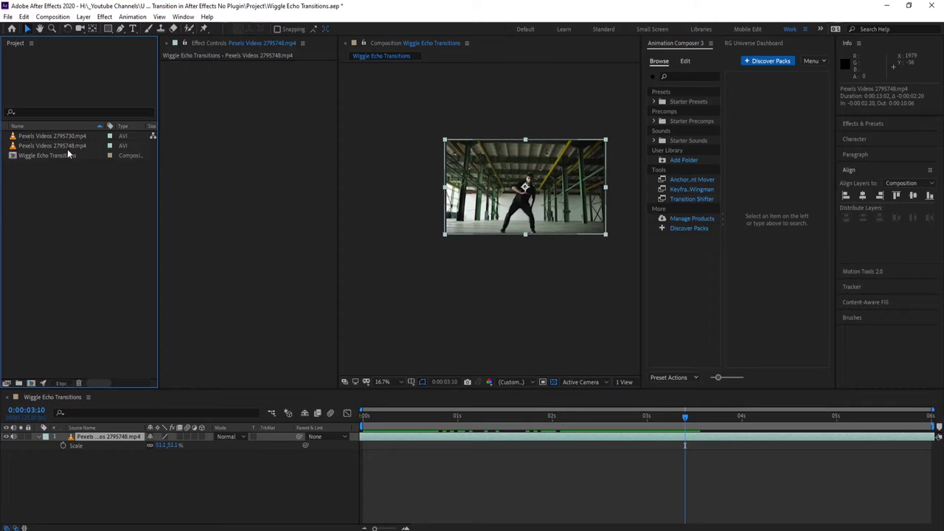
left_click_drag(43, 139, 502, 213)
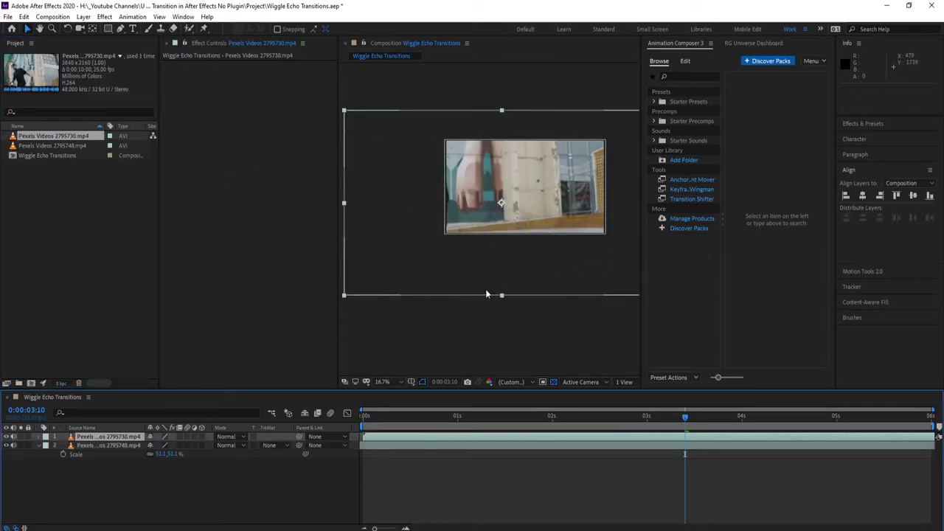
key("s")
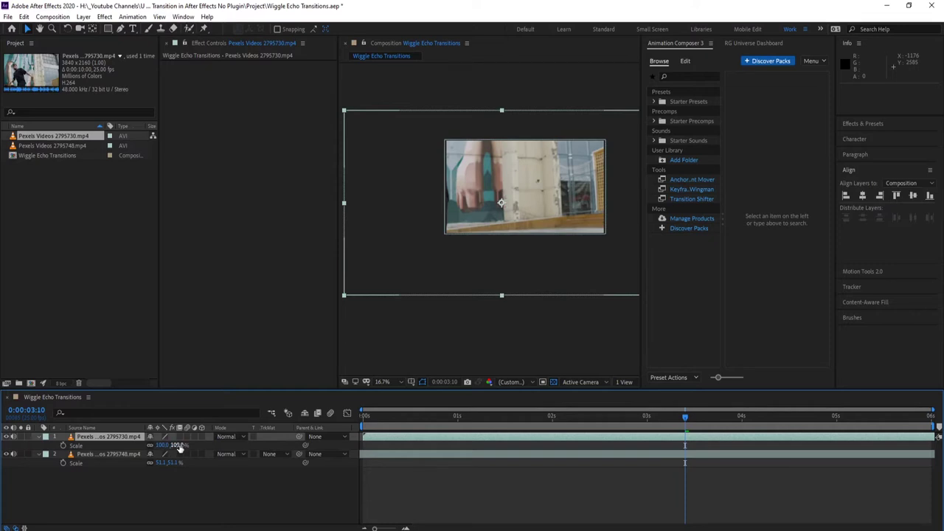
type("50")
key("Return")
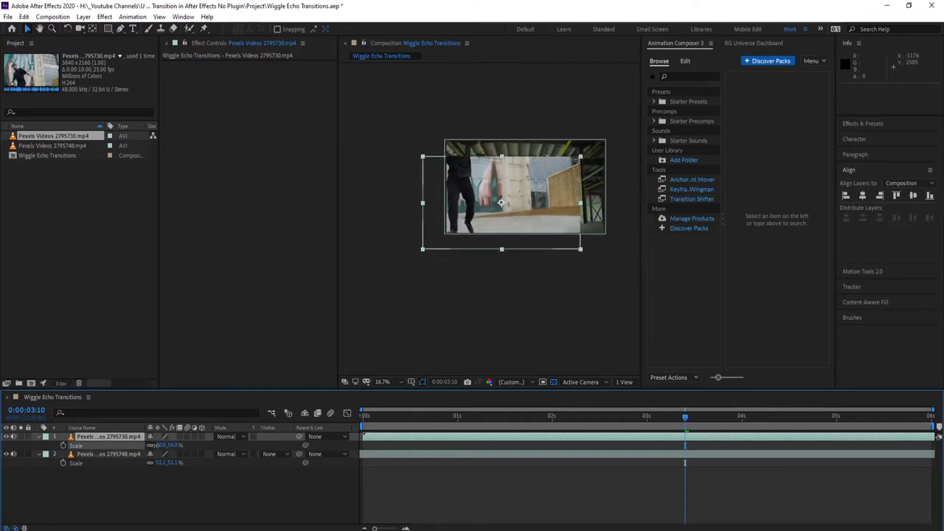
Centre the 2795730 clip in the comp and move the playhead back near the start.
left_click(862, 196)
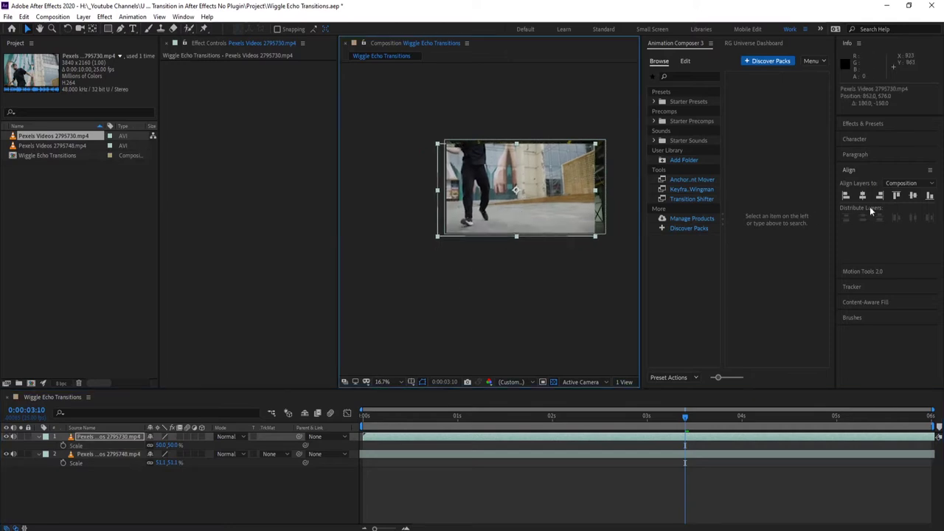
left_click(913, 196)
left_click(915, 197)
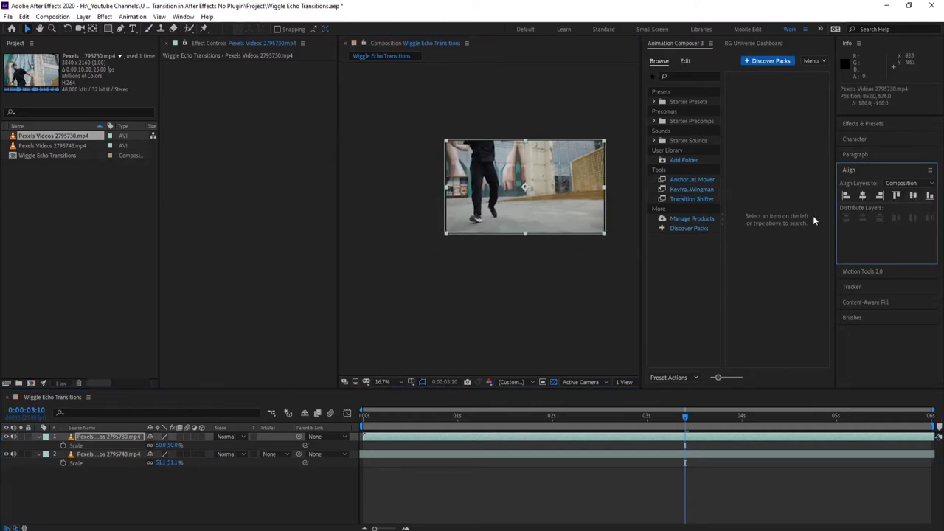
mouse_move(723, 417)
left_mouse_down()
mouse_move(425, 415)
mouse_move(379, 403)
mouse_move(393, 406)
left_mouse_up()
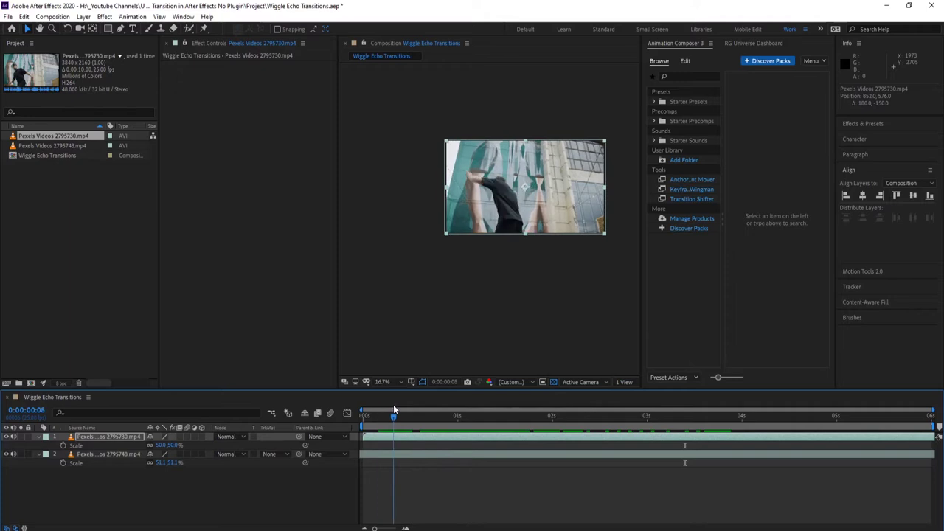
Trim the 2795730 clip's in-point with Alt+[ and slide it later toward two seconds.
left_click(407, 439)
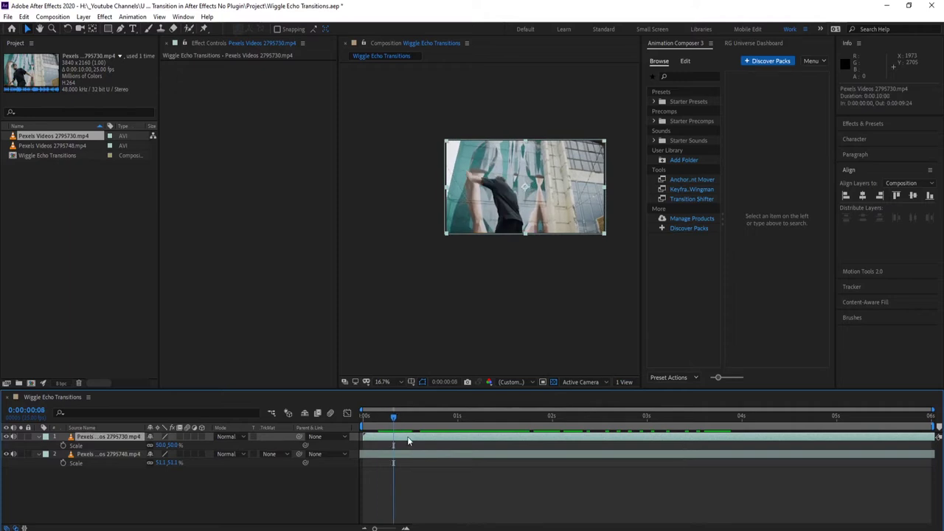
key("alt+bracketleft")
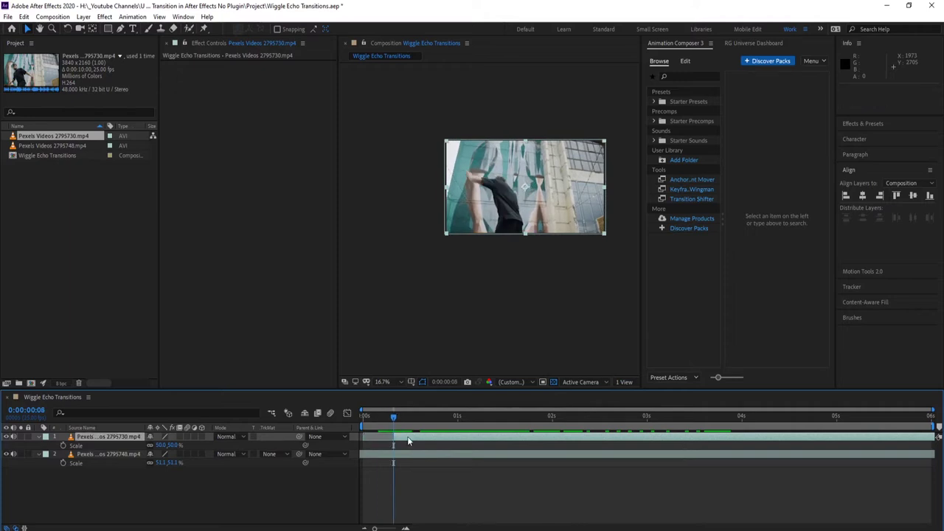
left_click_drag(411, 440, 733, 436)
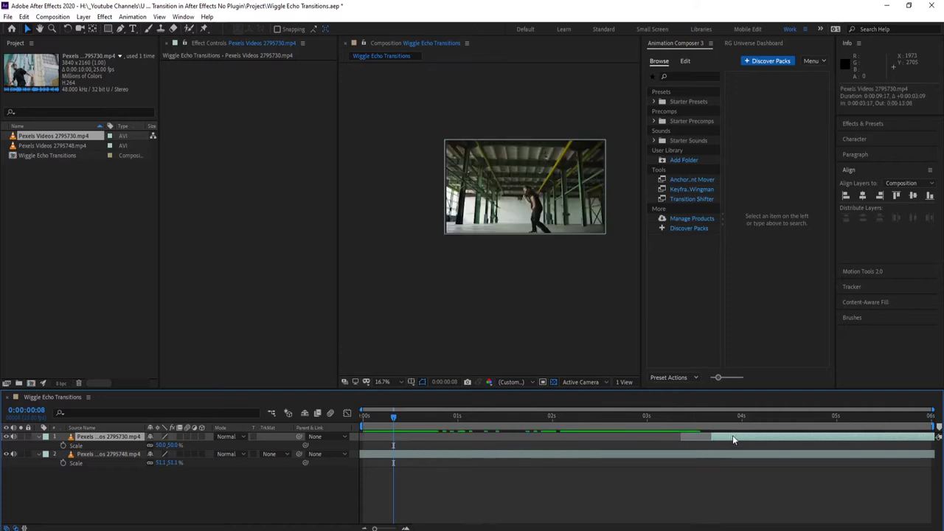
left_click(575, 416)
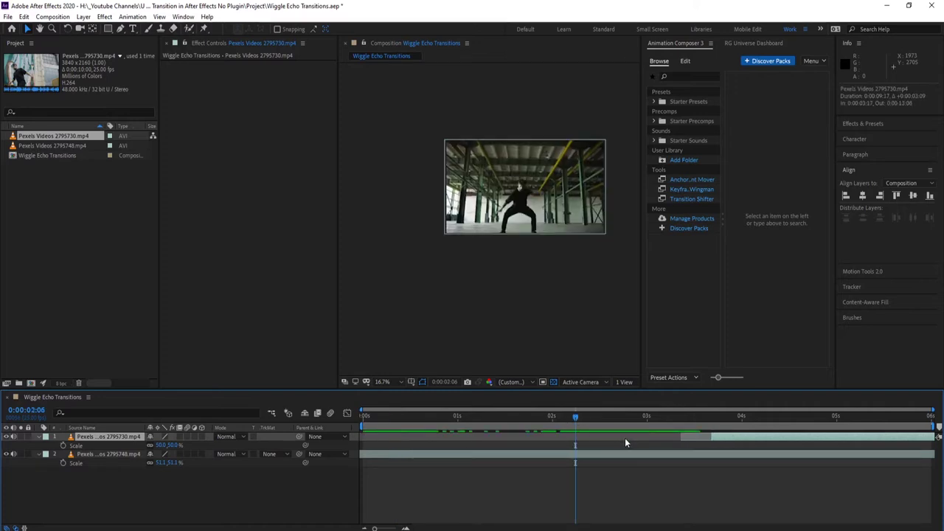
Move the warehouse clip to end near five seconds, start 2795730 near two, and collapse Scale.
left_click(664, 459)
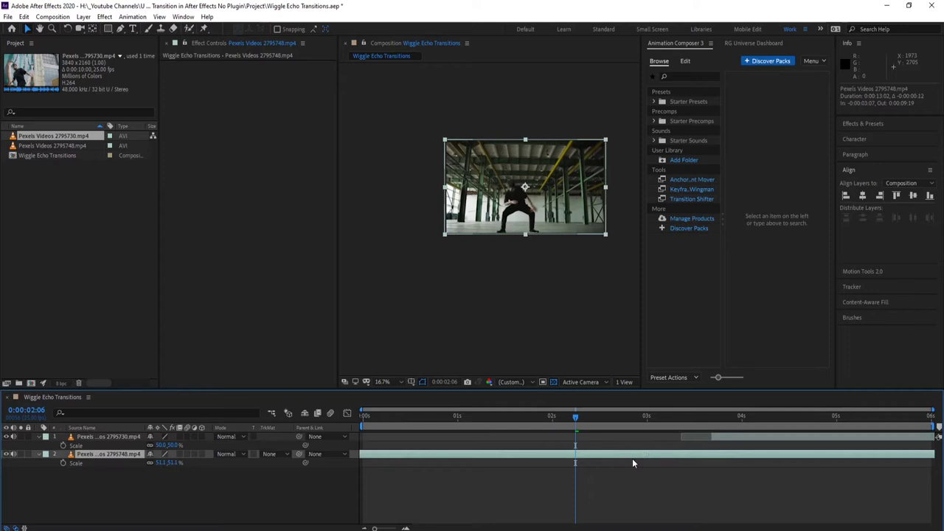
left_click_drag(631, 455, 466, 464)
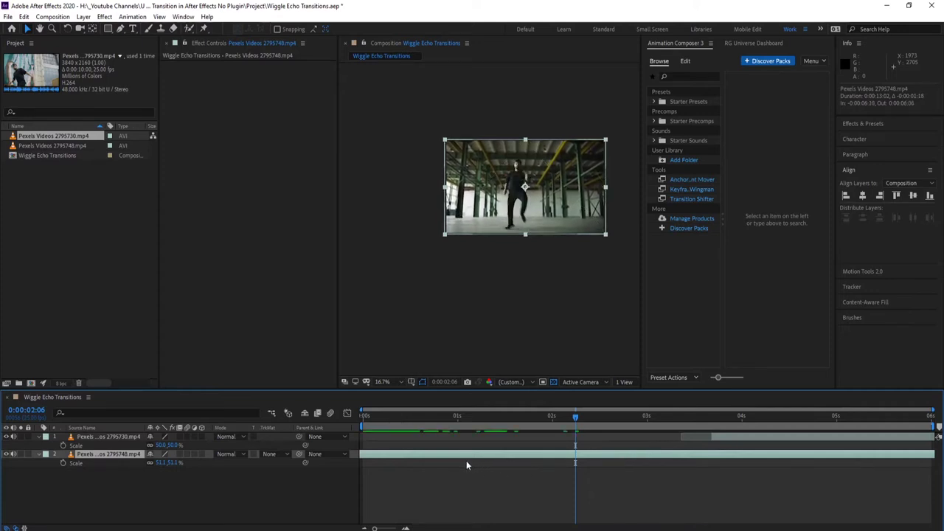
left_click_drag(609, 456, 486, 466)
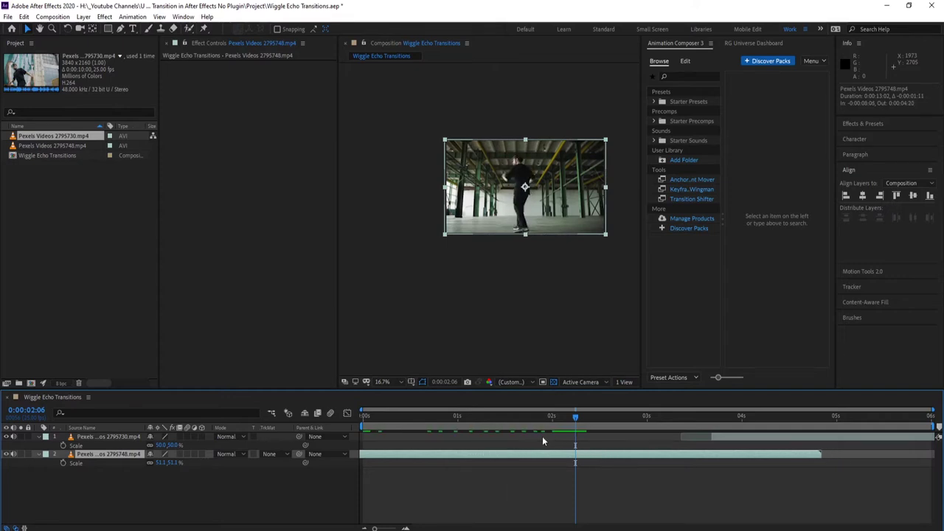
left_click_drag(719, 435, 603, 449)
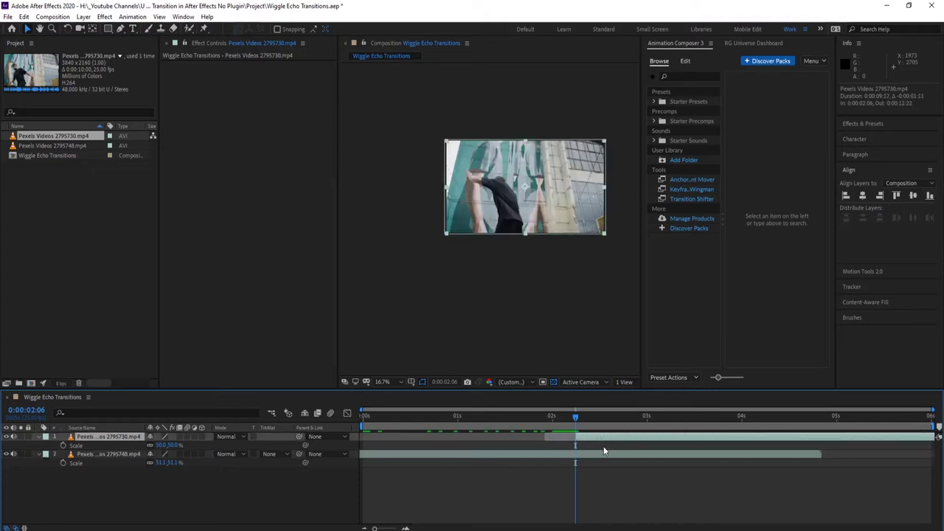
left_click(39, 453)
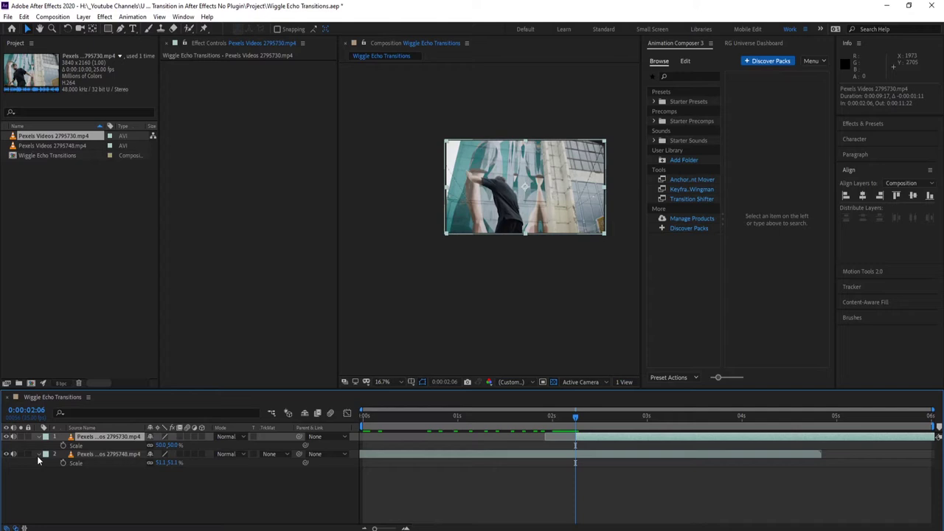
left_click(39, 437)
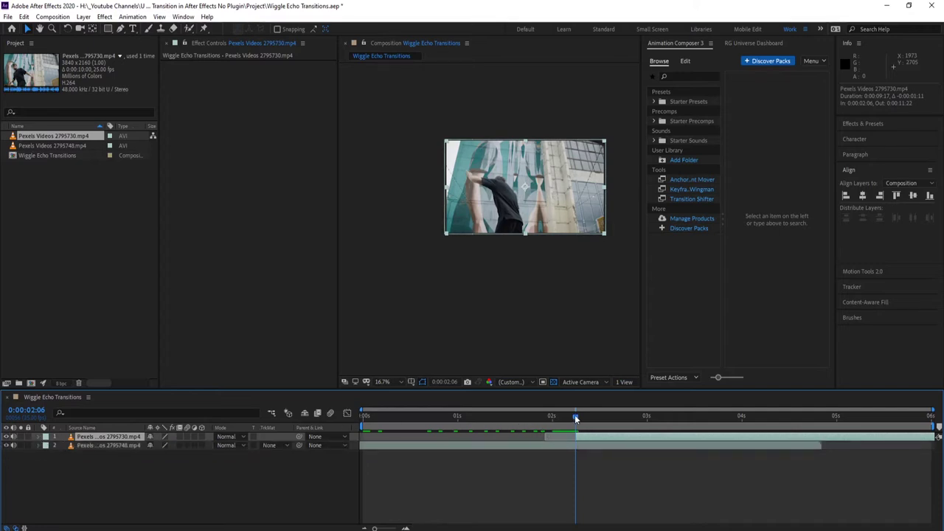
Reveal the top clip's Opacity with T and scrub it down to 54%.
key("t")
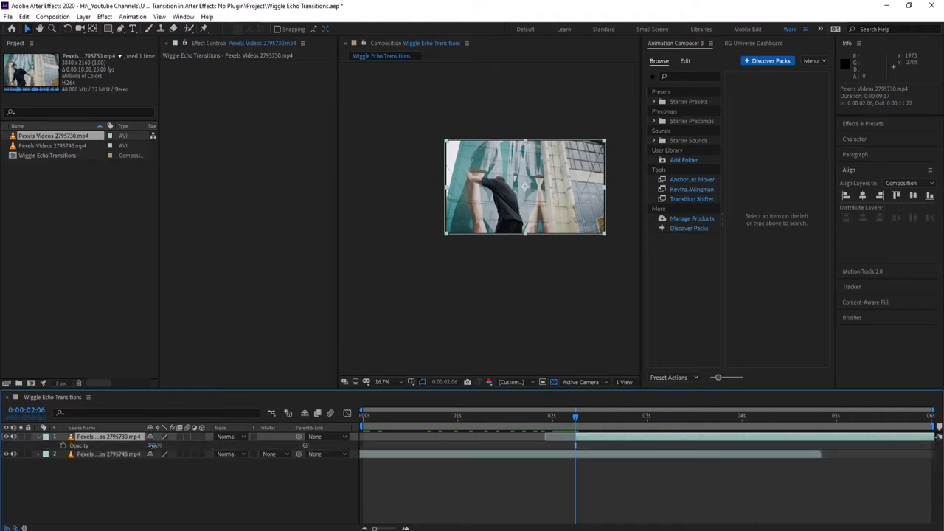
left_click_drag(154, 447, 140, 447)
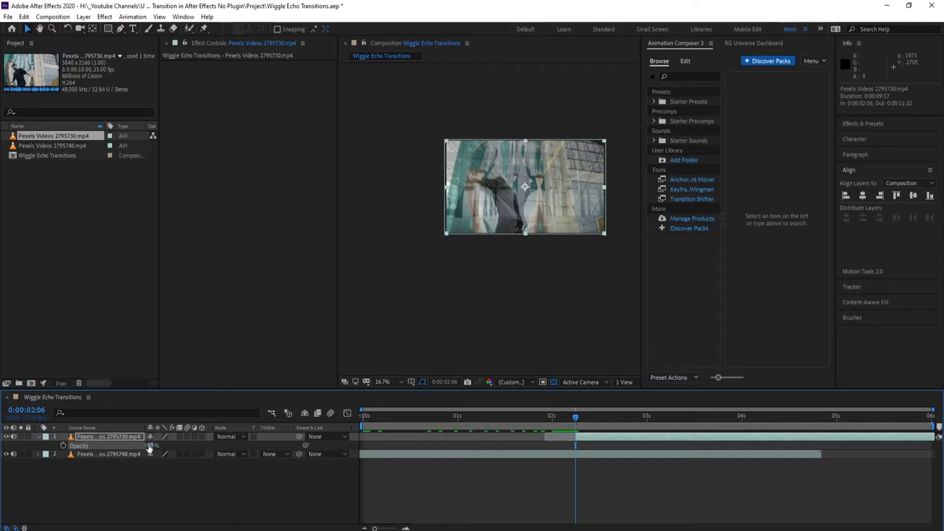
left_click_drag(149, 447, 143, 447)
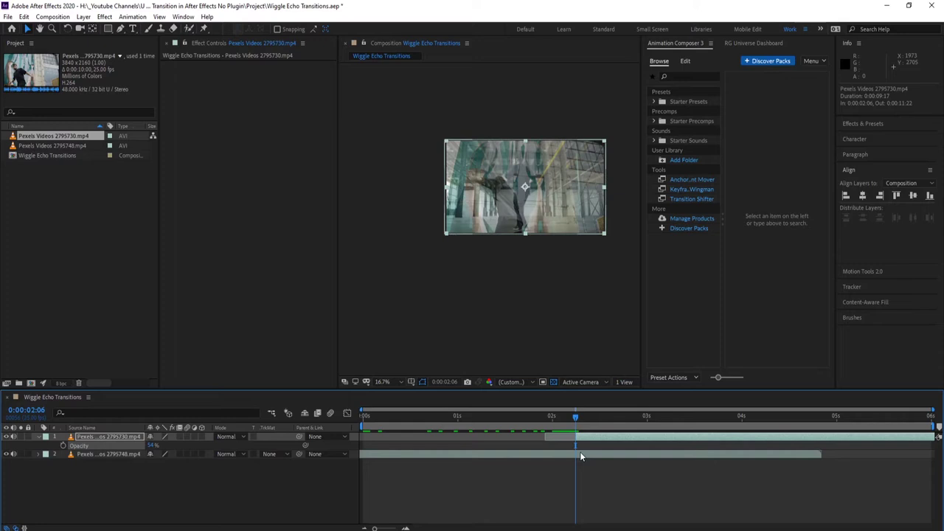
Nudge the warehouse clip later, widen the preview, and set the time to 0:00:02:06.
left_click(581, 454)
left_click_drag(600, 459, 603, 460)
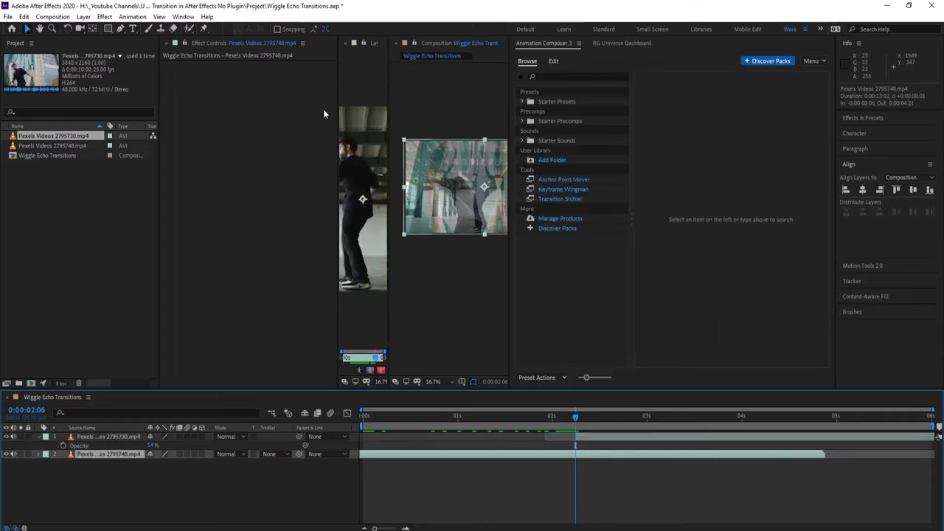
left_click(345, 43)
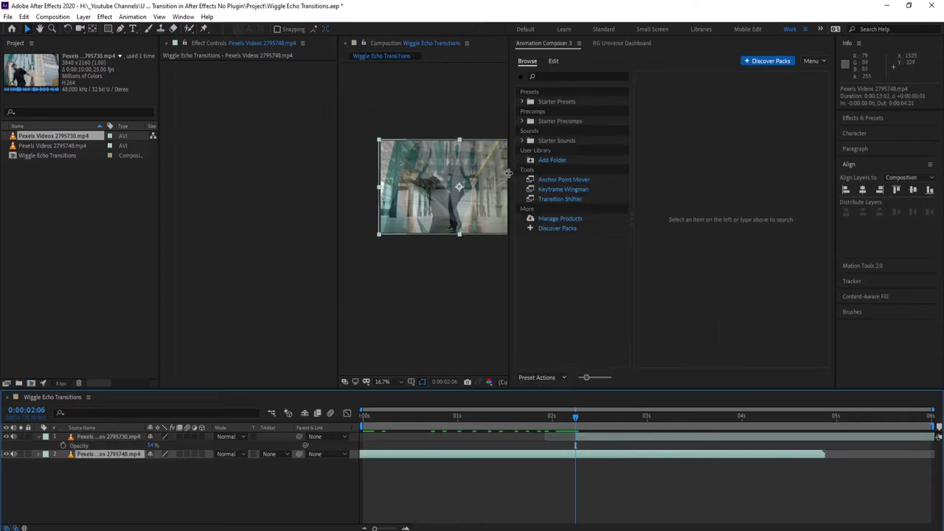
left_click(583, 178)
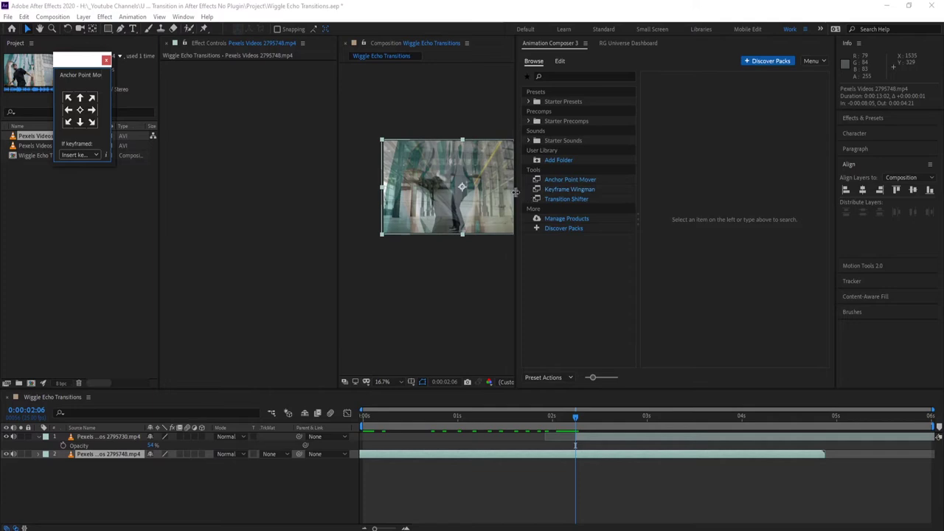
left_click_drag(515, 193, 581, 192)
left_click(106, 59)
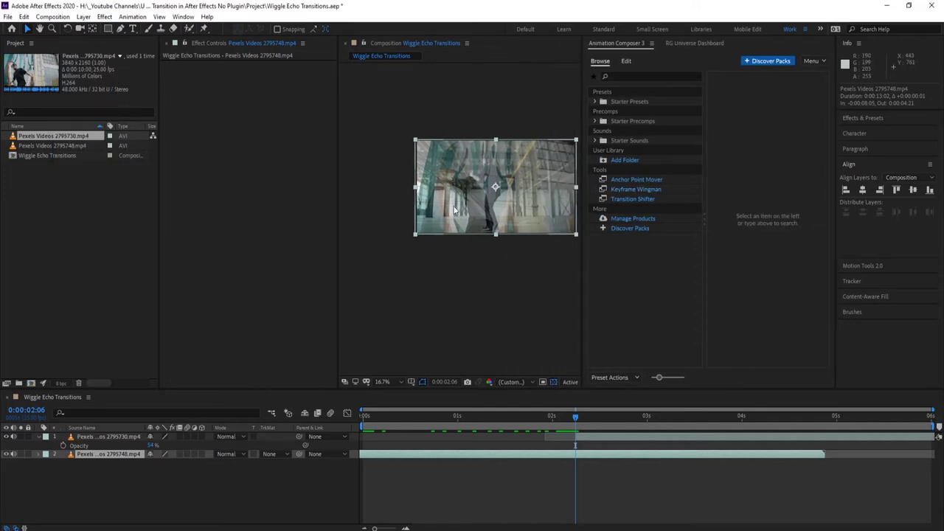
left_click(586, 417)
left_click(578, 419)
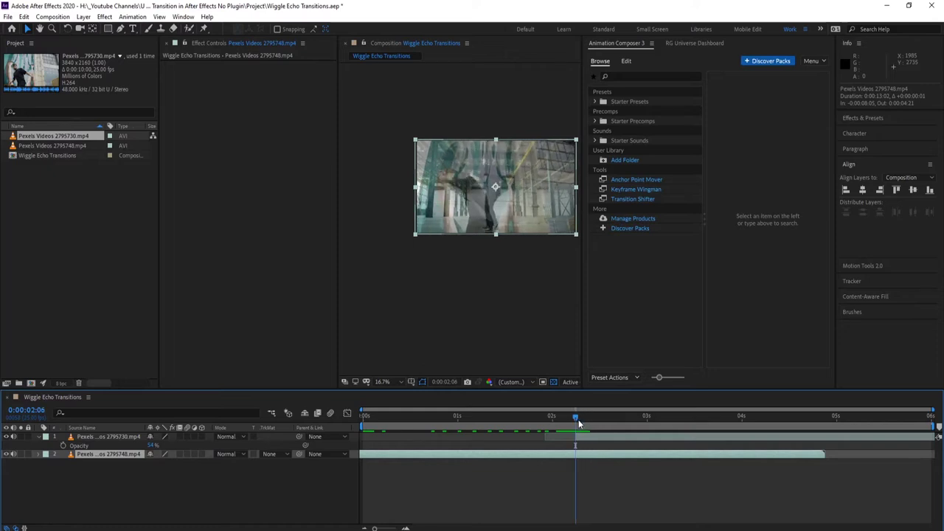
Reset the top clip's opacity to 100% and precompose both selected dance clips.
left_click(153, 445)
type("100")
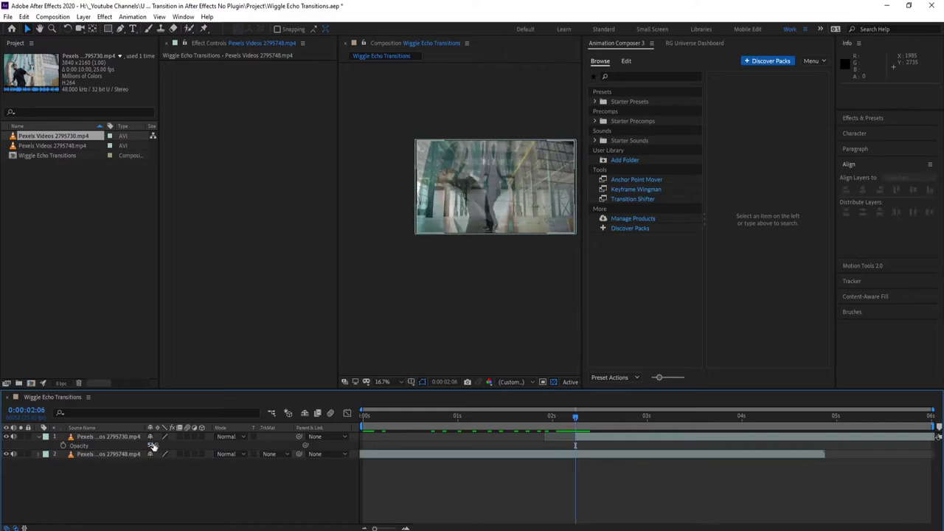
key("Return")
left_click(233, 480)
left_click(596, 436)
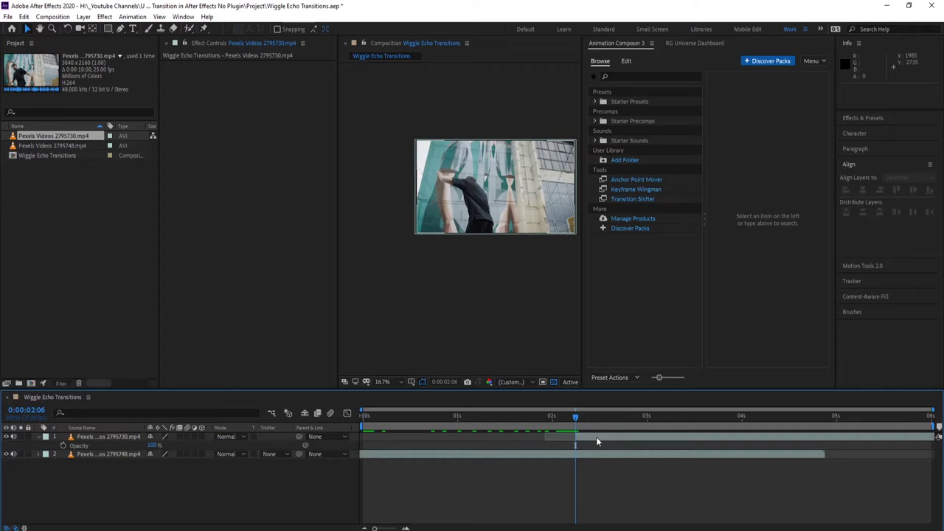
left_click(589, 452, "shift")
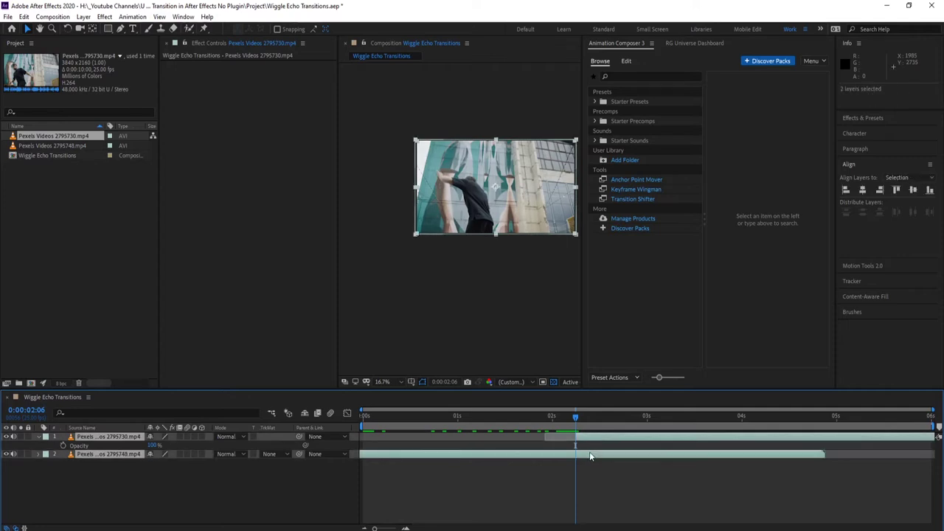
key("ctrl+shift+c")
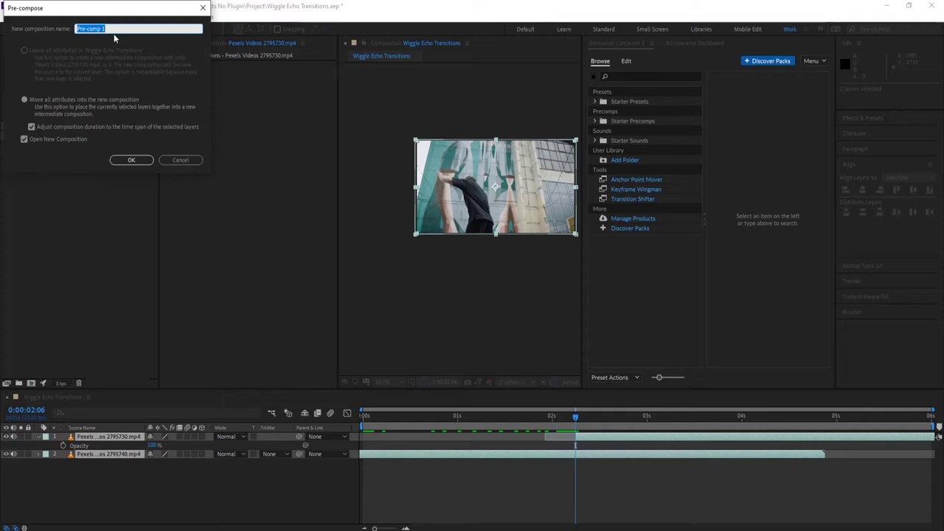
Create the Echo_Precomp precomposition and move its layer start to the current time.
type("Echo_P")
type("recomp")
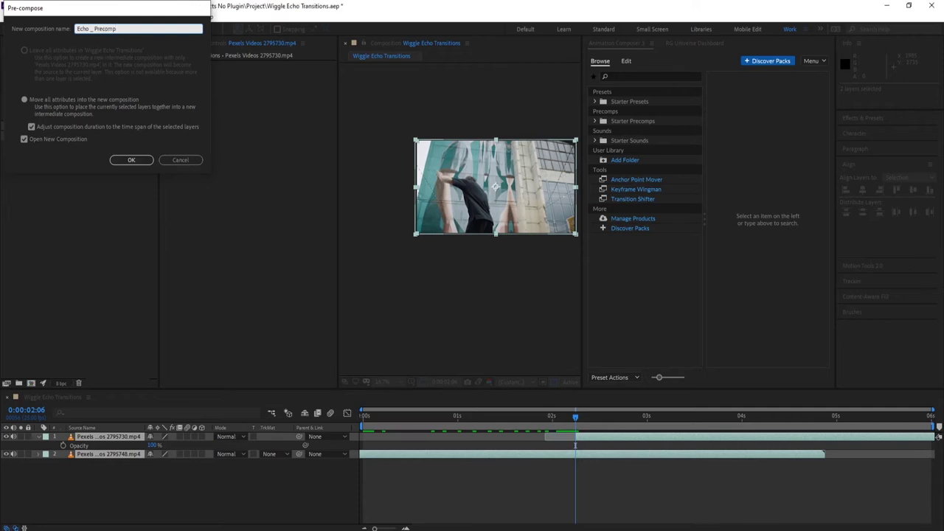
key("Return")
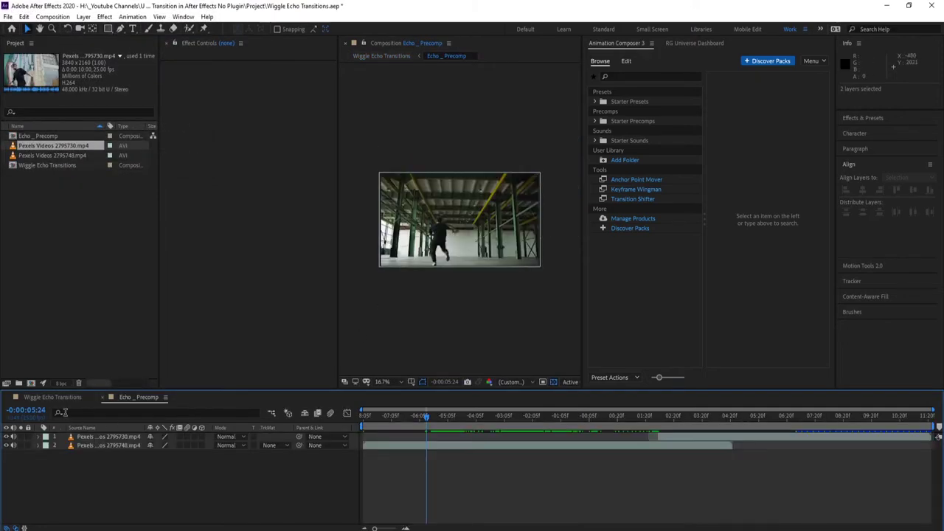
left_click(59, 397)
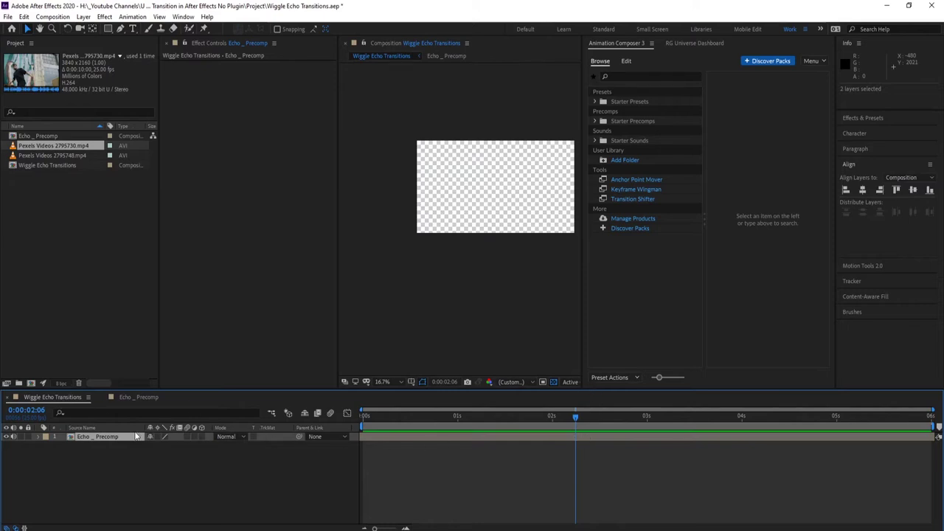
left_click(97, 436)
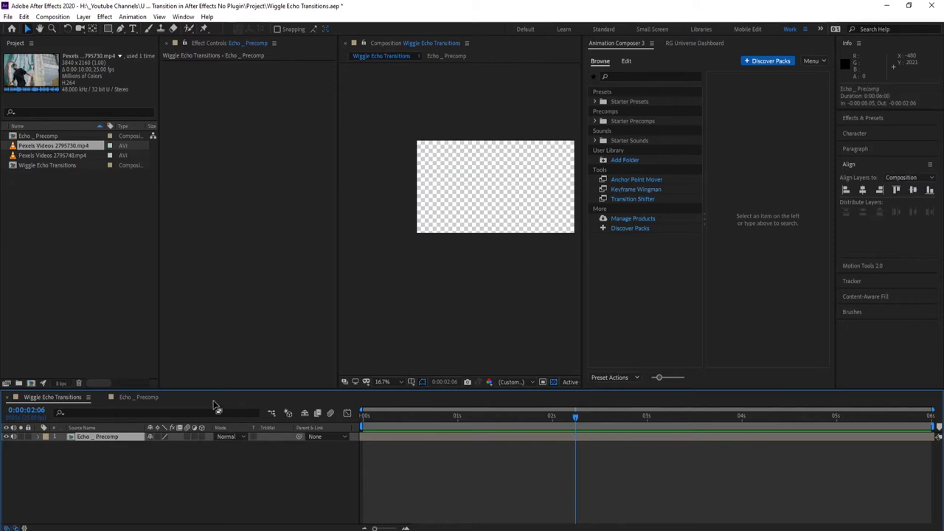
key("bracketleft")
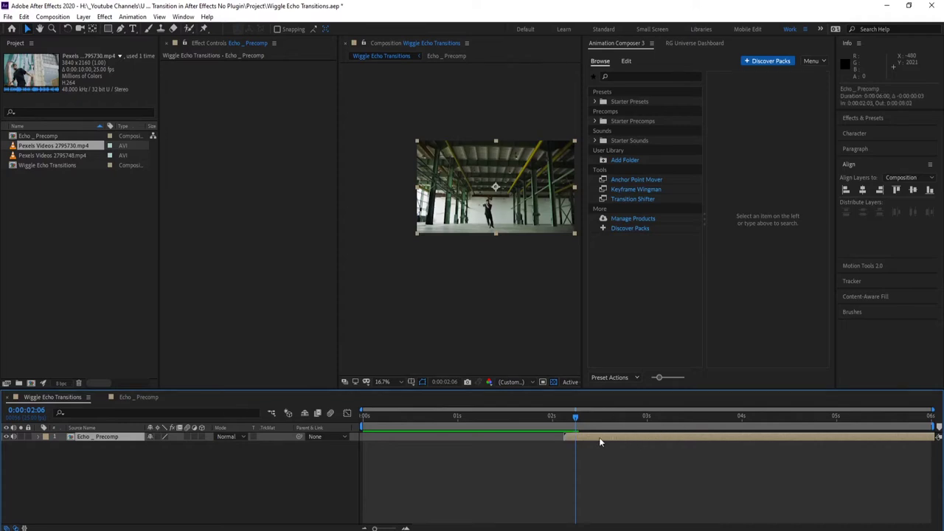
Slide the precomp layer back to 0 s, then undo the timing change and the precompose.
left_click_drag(601, 439, 438, 442)
left_click(395, 447)
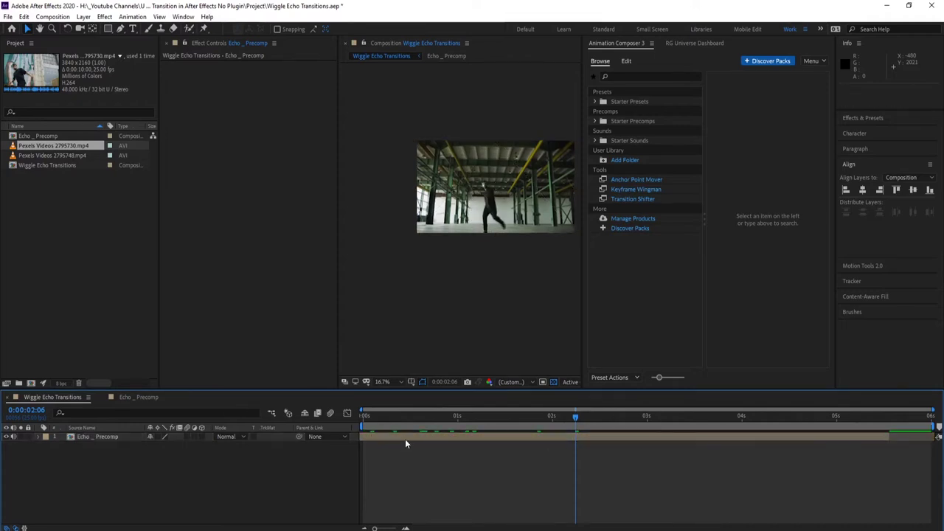
left_click(425, 437)
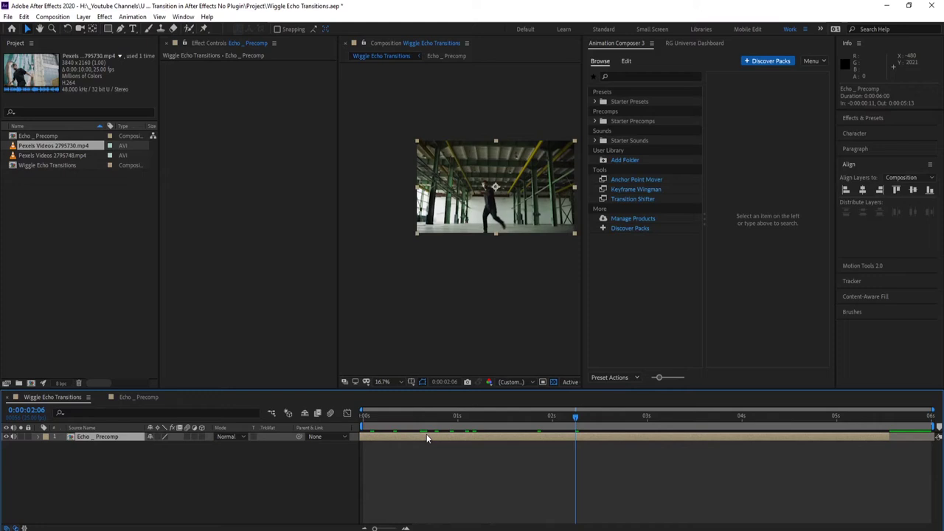
key("ctrl+z")
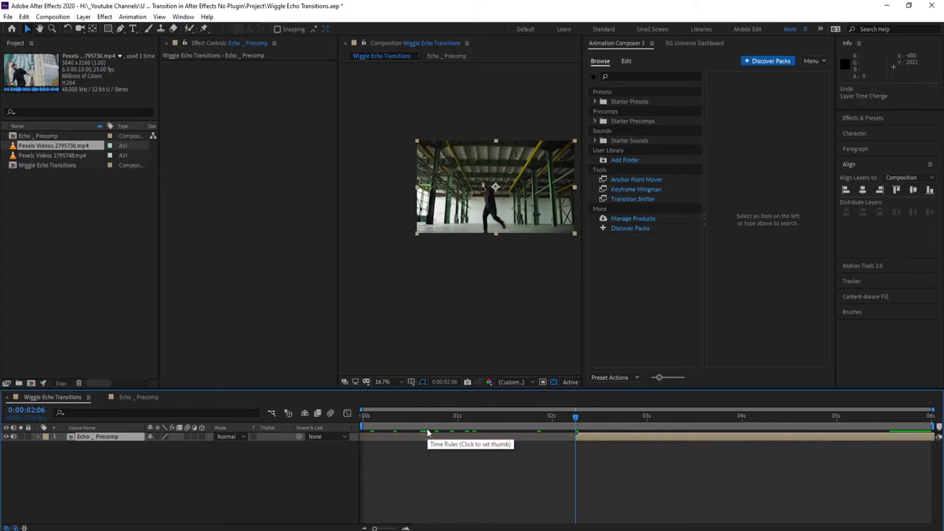
key("ctrl+z")
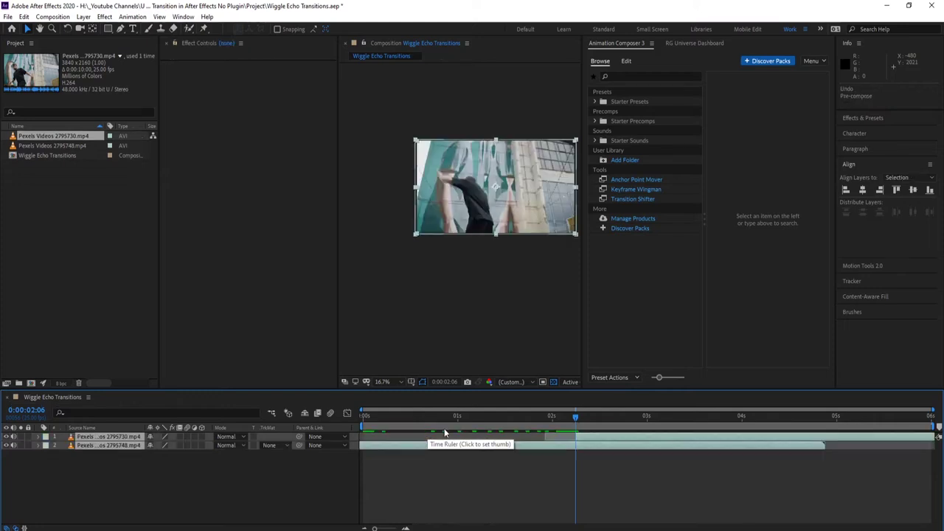
Precompose both clips as 'Echo_Precomp', keeping full comp duration and not opening the new comp.
key("ctrl+shift+c")
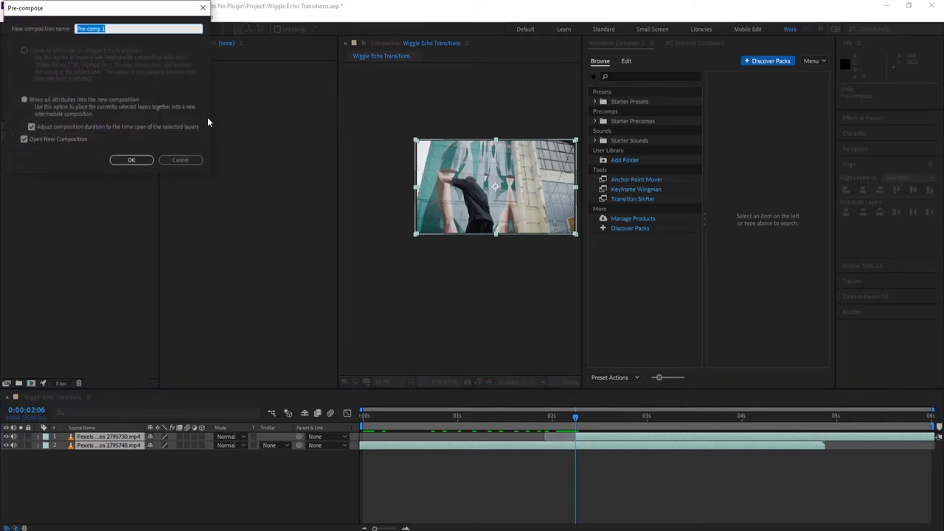
left_click(46, 141)
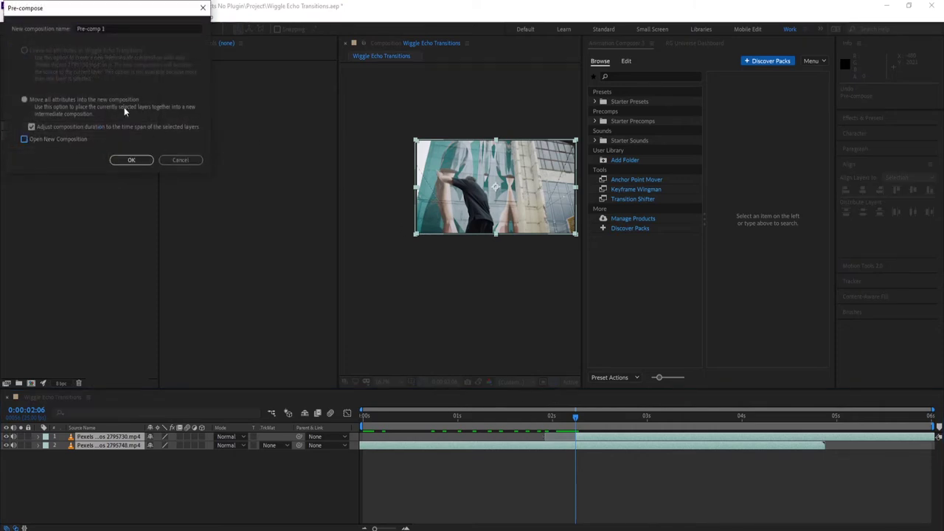
left_click(122, 29)
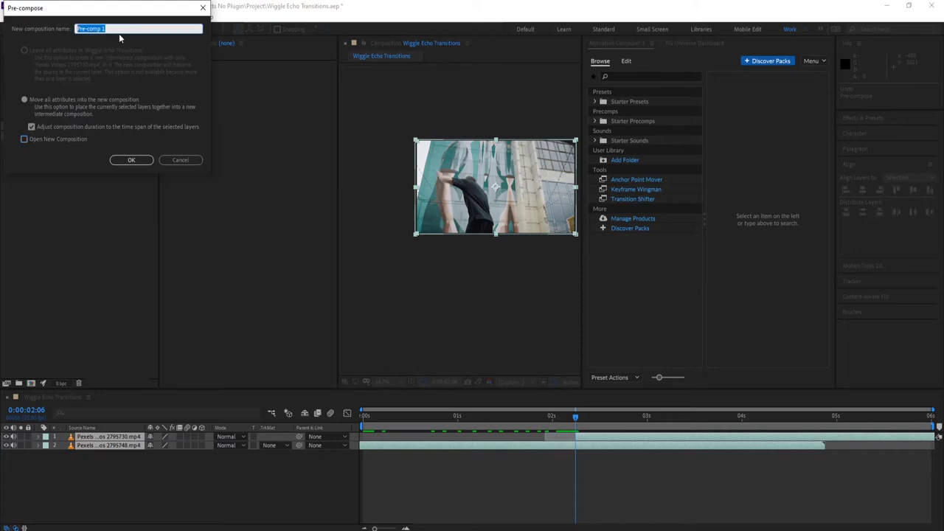
type("Echo")
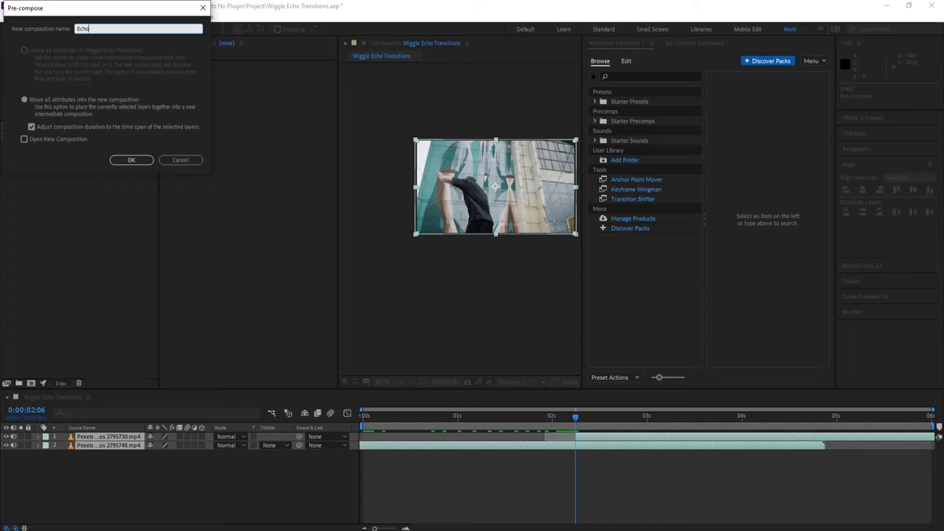
left_click(79, 128)
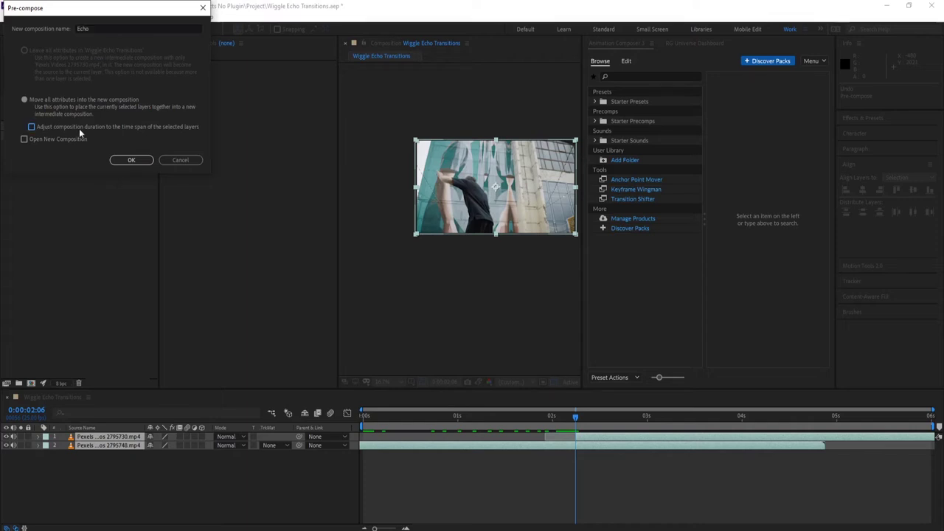
left_click(93, 29)
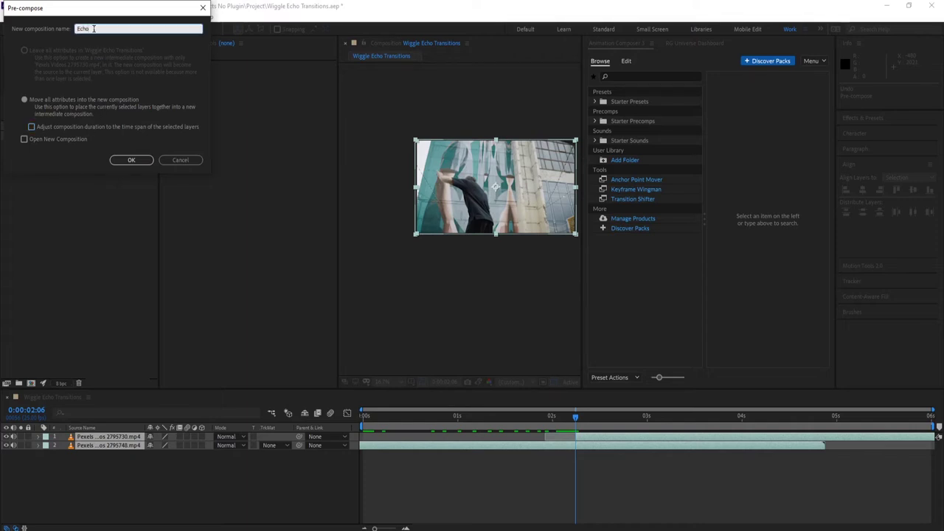
type("_Precm")
key("BackSpace")
type("omp")
key("Return")
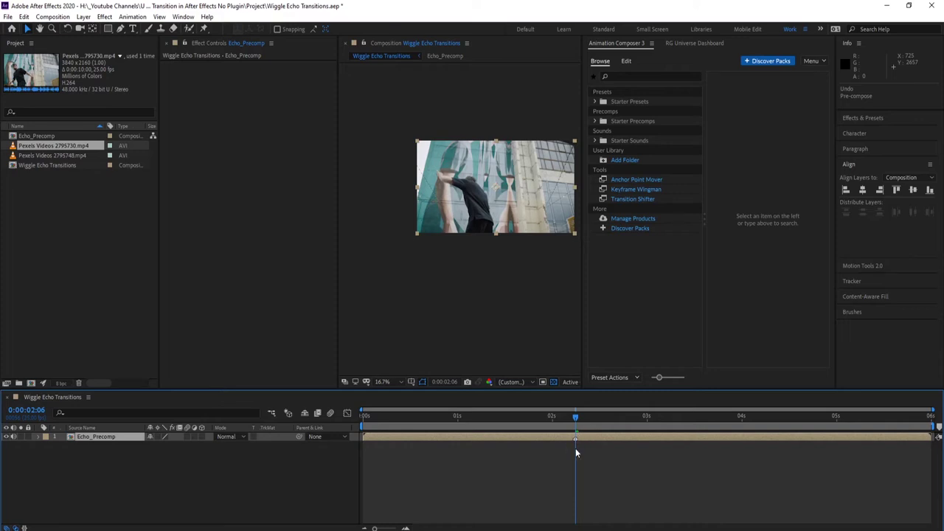
Fit and widen the composition viewer, then select Echo_Precomp with Effects & Presets shown.
left_click(435, 284)
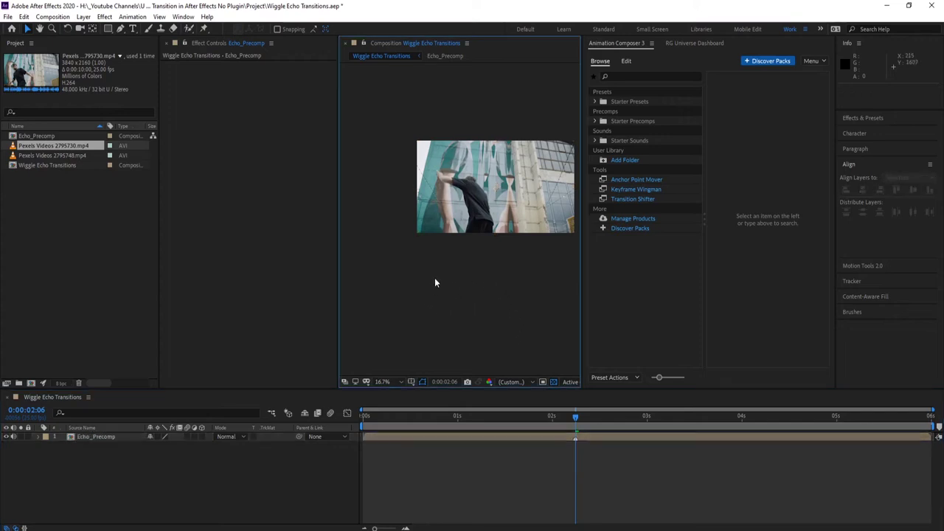
left_click(382, 381)
left_click(400, 218)
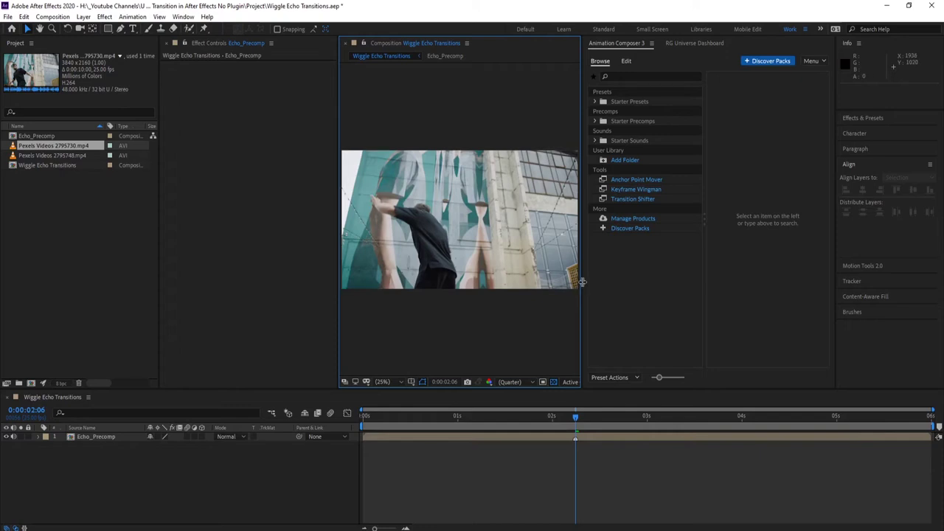
left_click_drag(582, 281, 624, 287)
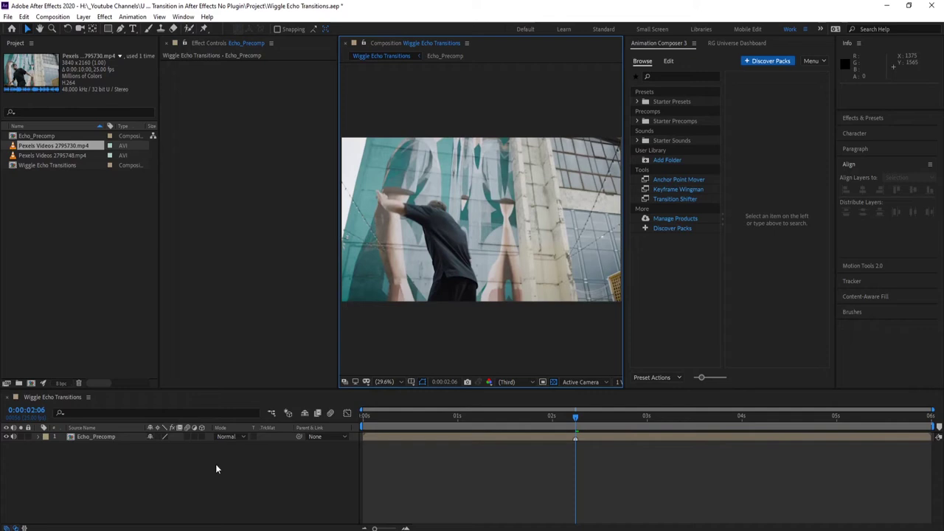
left_click(262, 439)
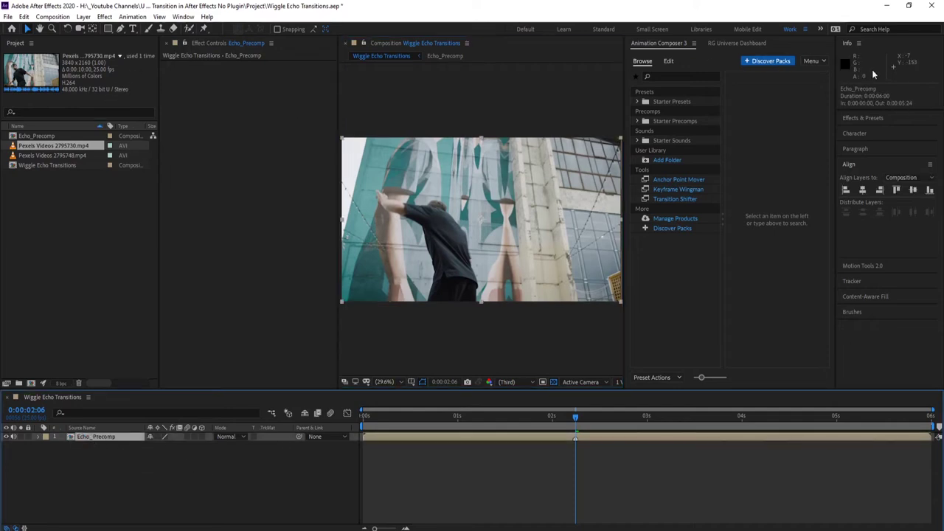
left_click(869, 118)
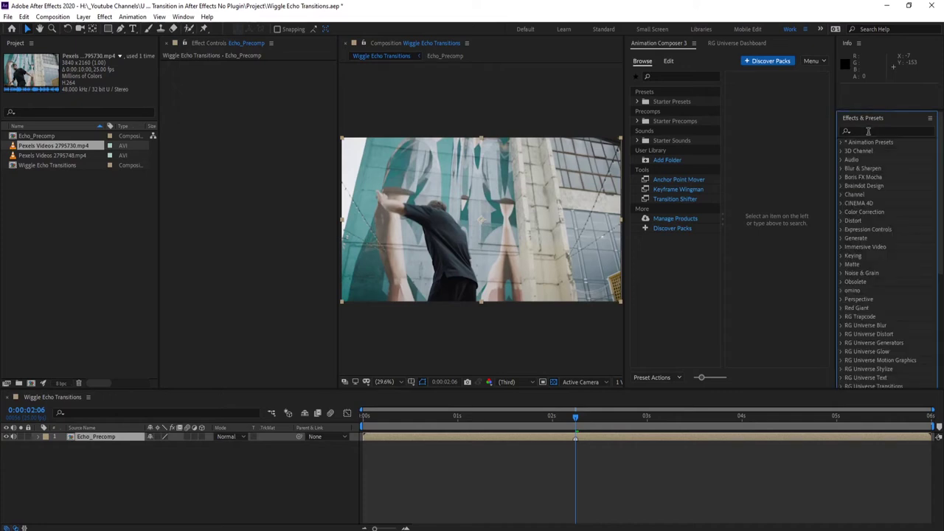
Search 'moti' in Effects & Presets and apply Motion Tile to Echo_Precomp.
left_click(867, 130)
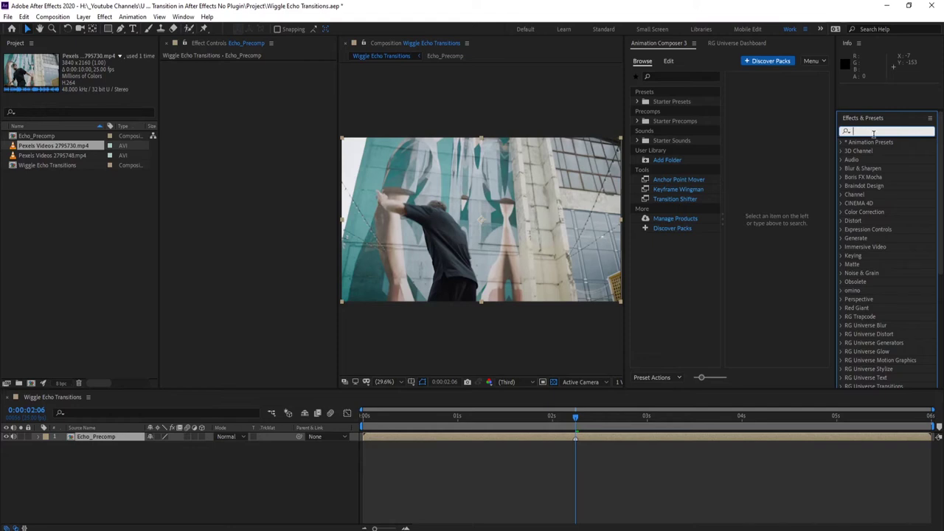
type("moti")
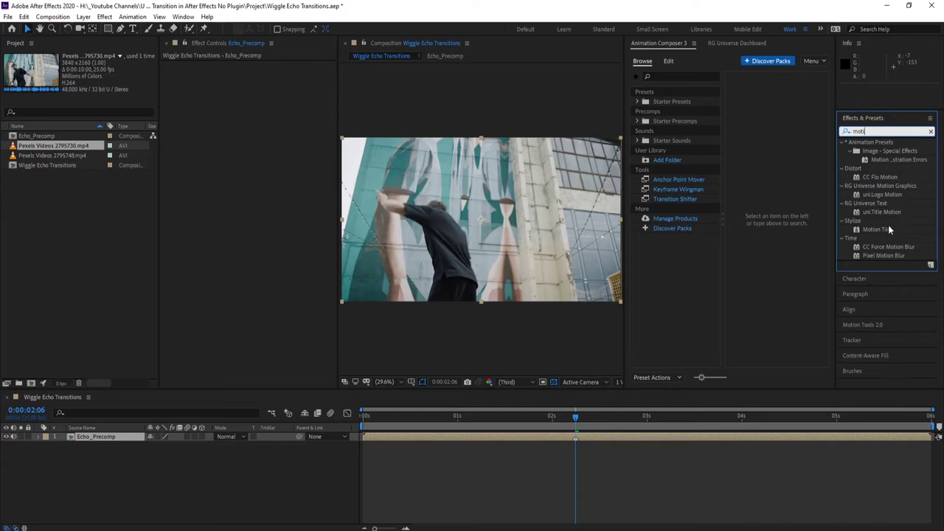
left_click_drag(882, 229, 514, 223)
Set Motion Tile's Output Width and Output Height both to 200.
left_click(263, 99)
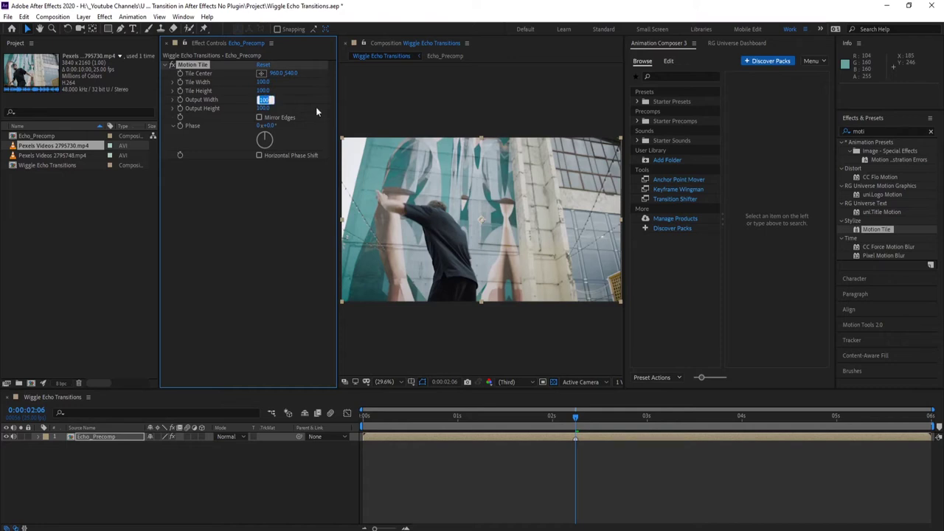
type("20")
key("Tab")
type("0")
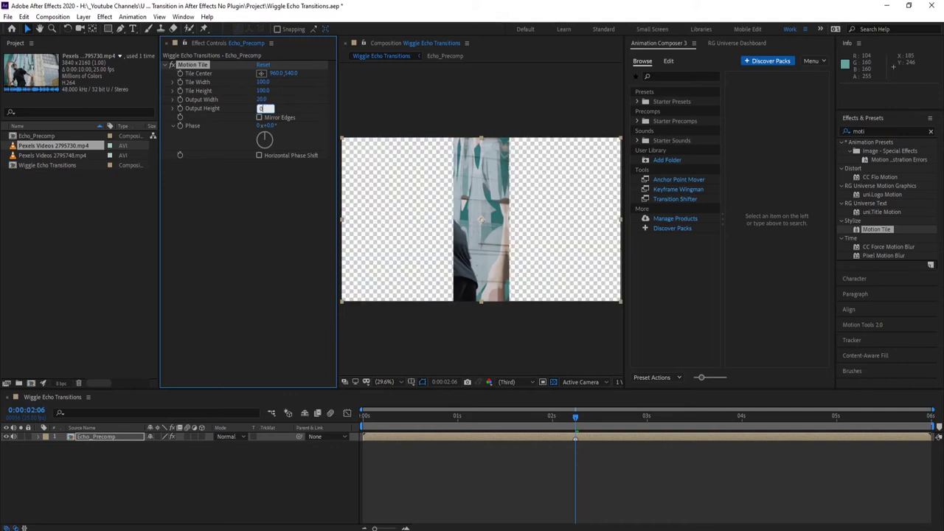
type("200")
key("Return")
left_click(263, 100)
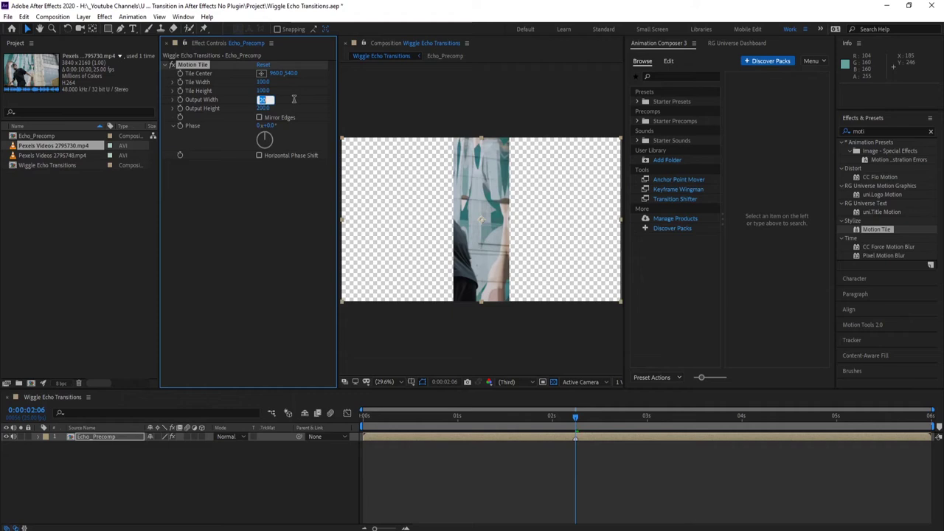
type("200")
key("Return")
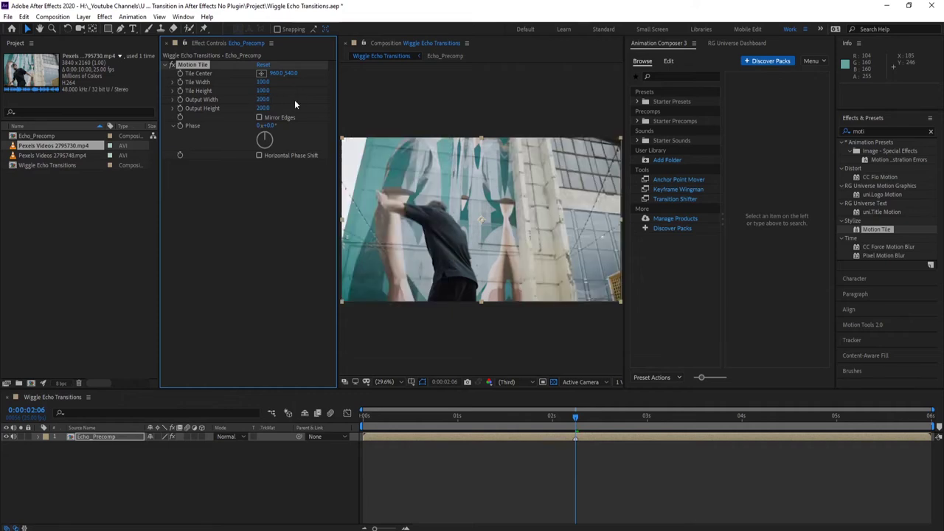
Select the Echo_Precomp layer and clear the old 'moti' term from the effect search.
left_click(188, 471)
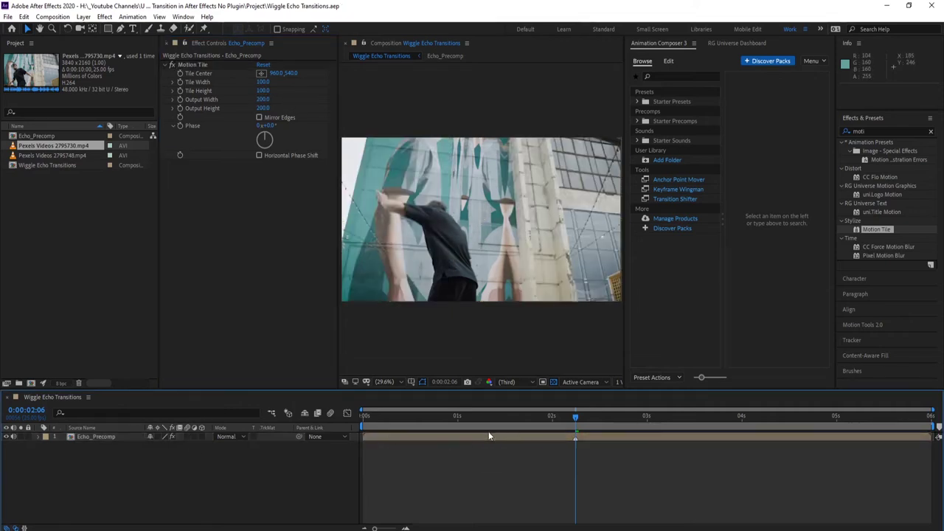
left_click(260, 122)
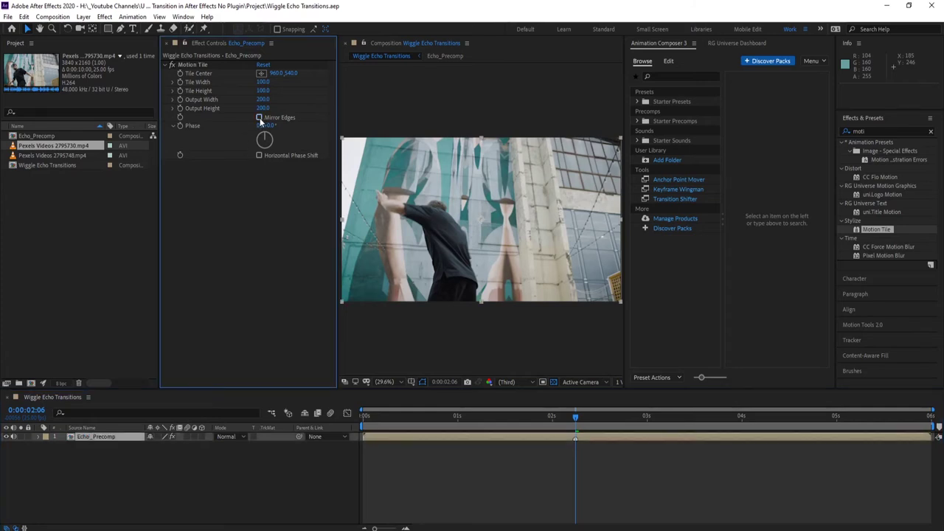
left_click(259, 117)
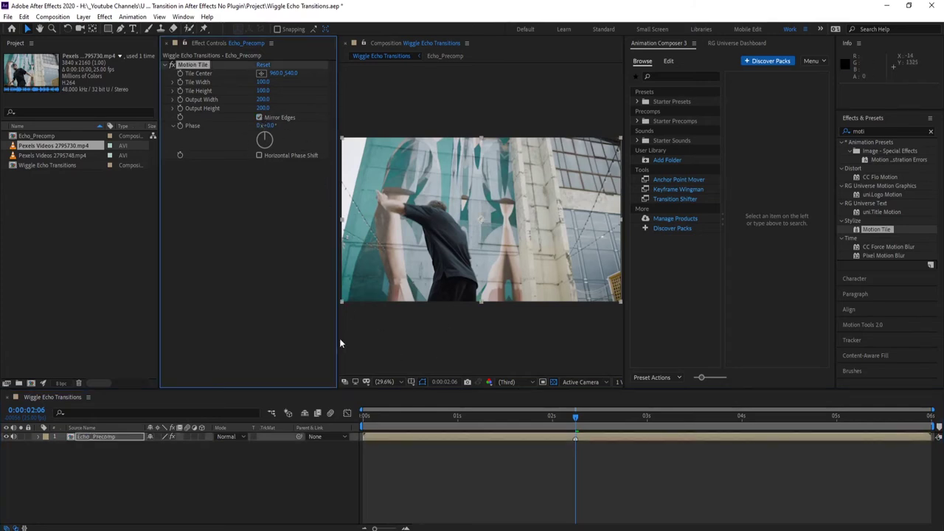
left_click(120, 435)
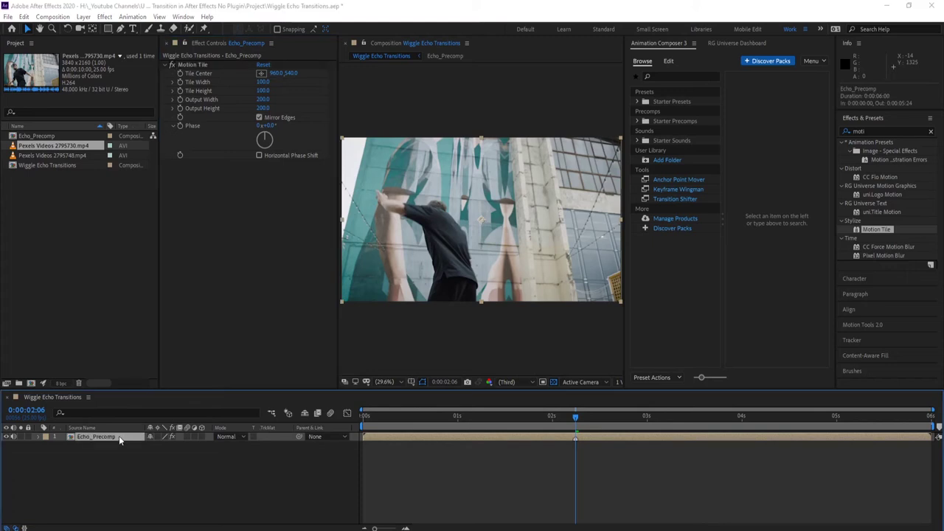
key("ctrl+space")
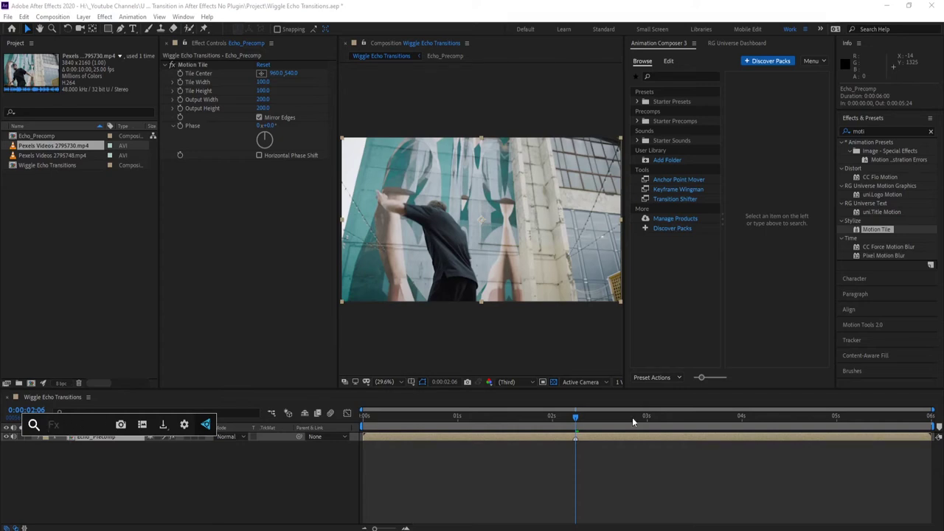
left_click(842, 131)
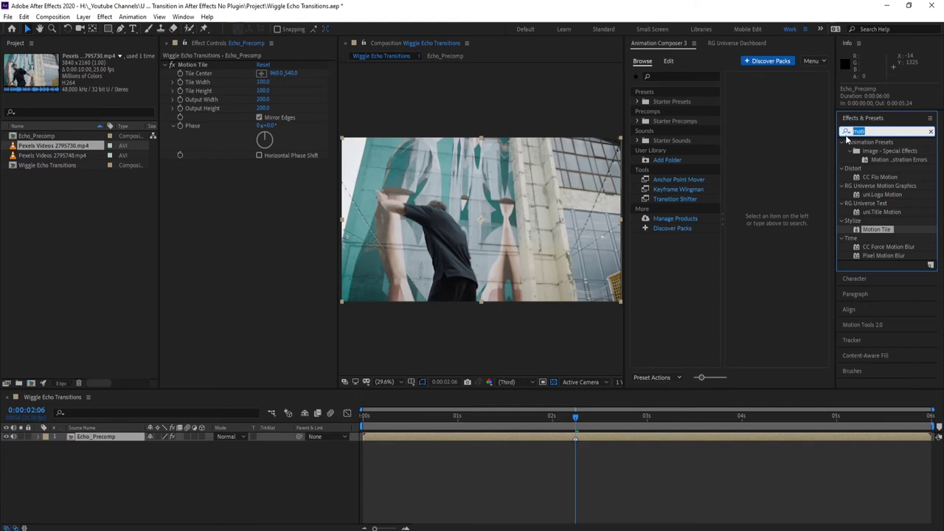
left_click(842, 131)
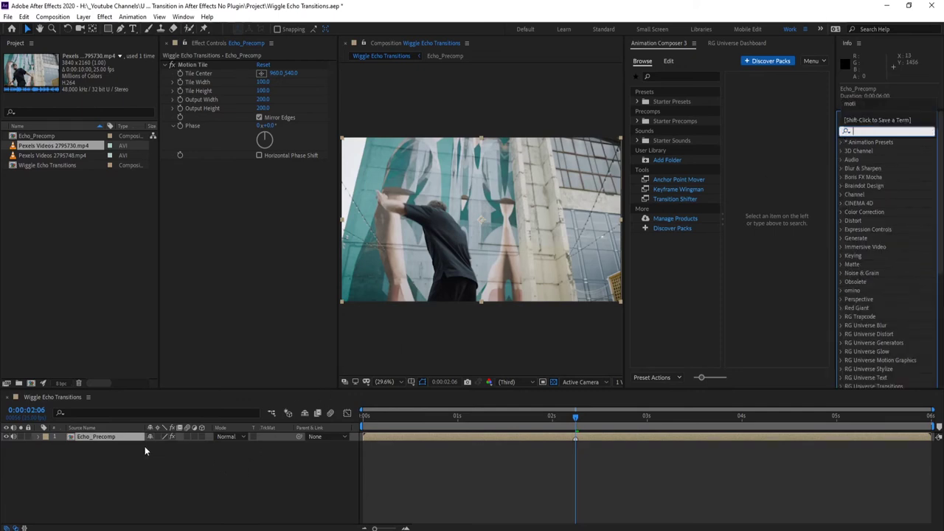
Apply the 'Wiggle - position' preset found by searching 'wiggl', and lower Wiggle Amount to 50.
left_click(109, 448)
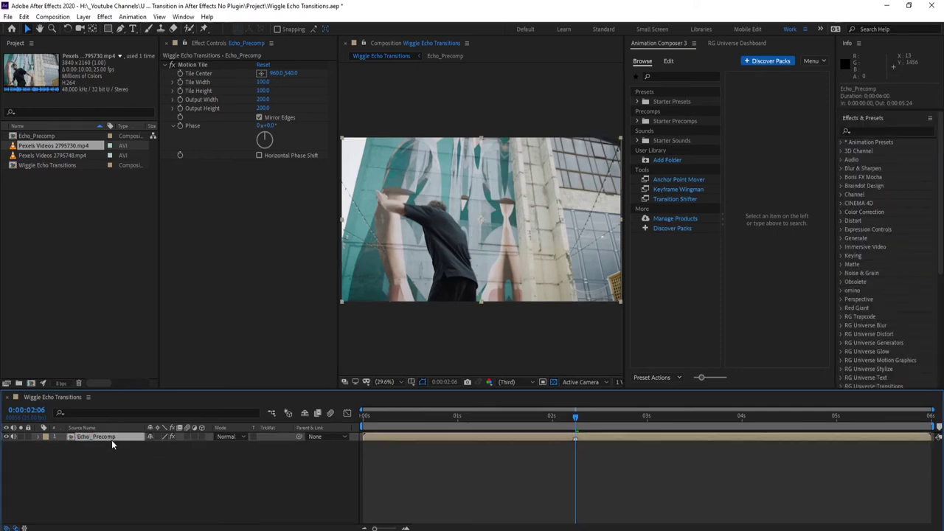
key("ctrl+space")
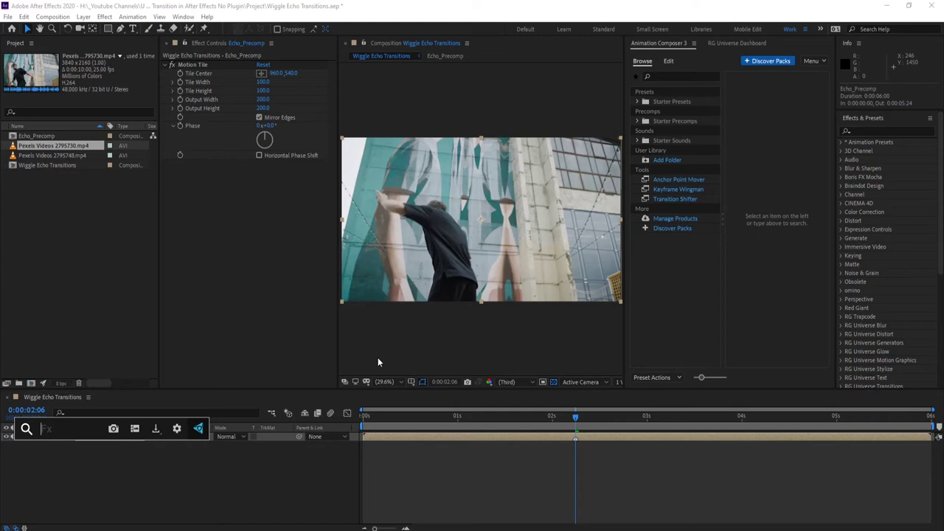
type("wiggl")
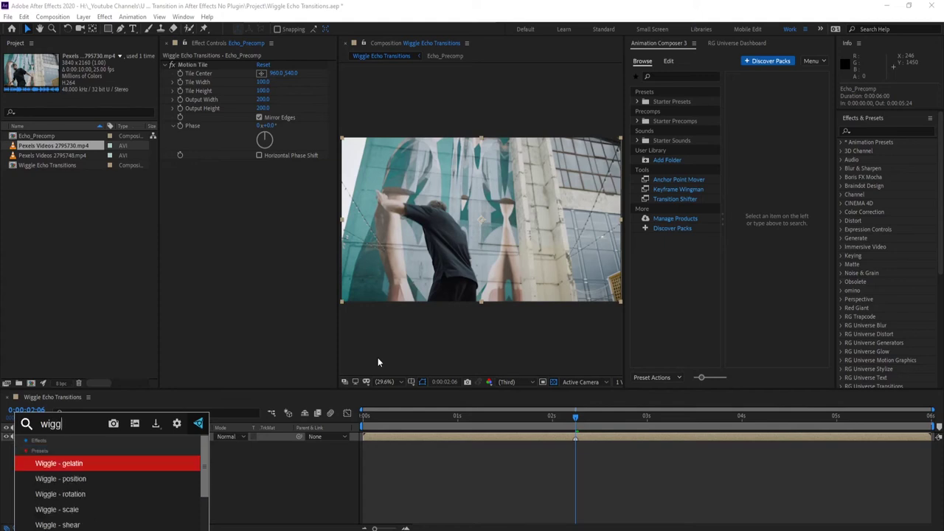
key("Down")
key("Return")
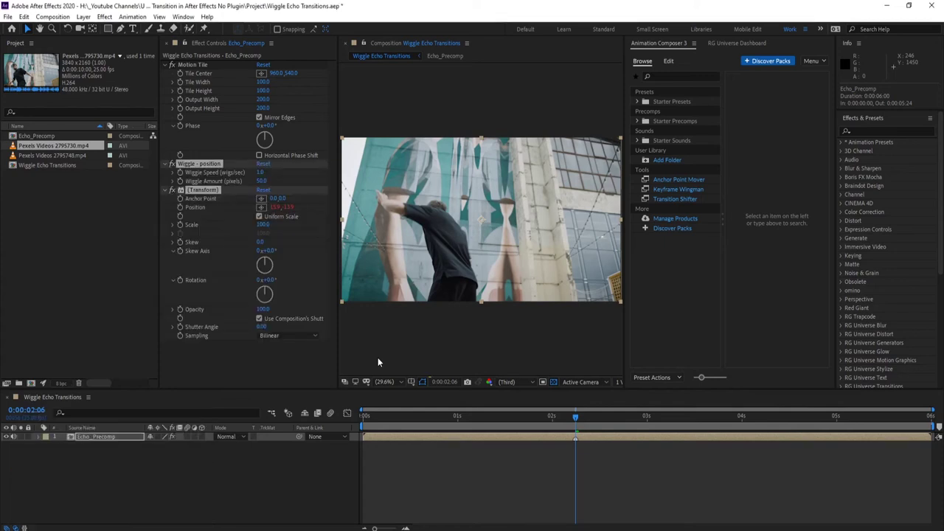
left_click_drag(261, 184, 194, 183)
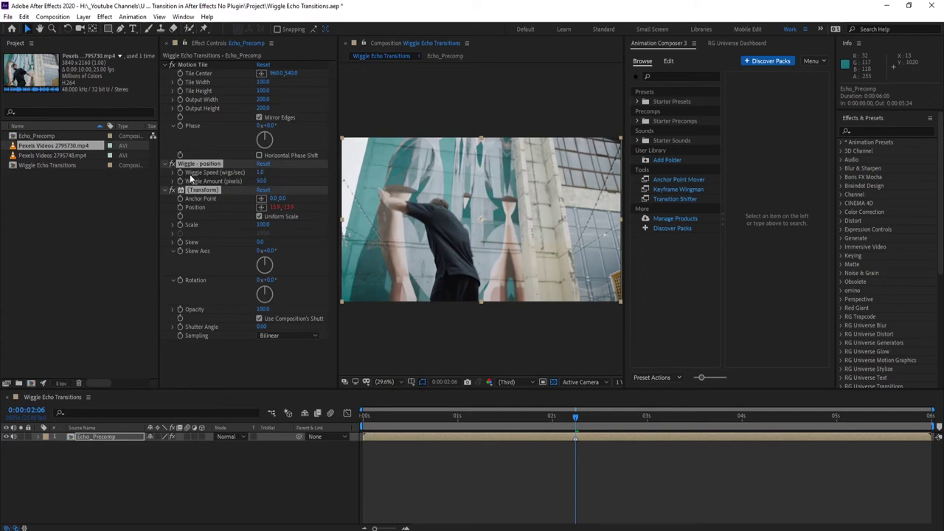
left_click(180, 174)
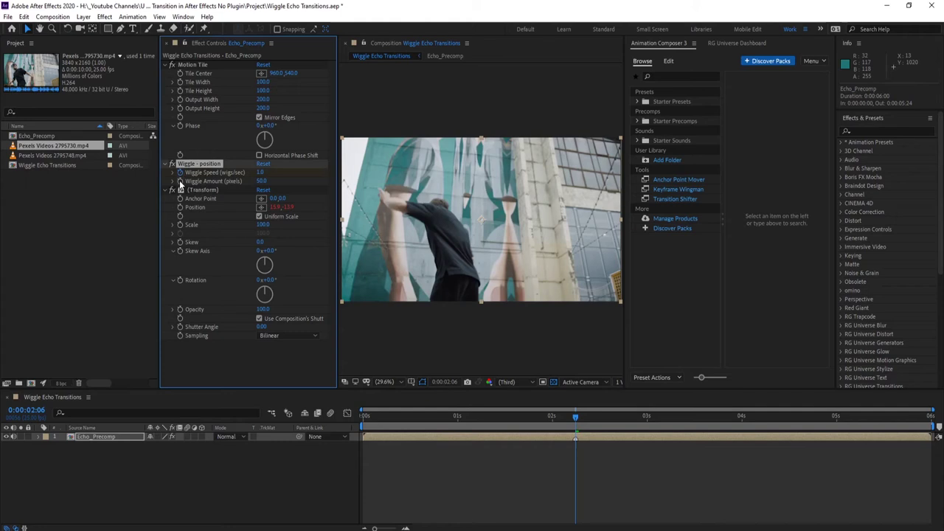
Enable wiggle keyframing and set a Wiggle Amount keyframe of 0 at 0:00:01:21.
left_click(180, 182)
key("u")
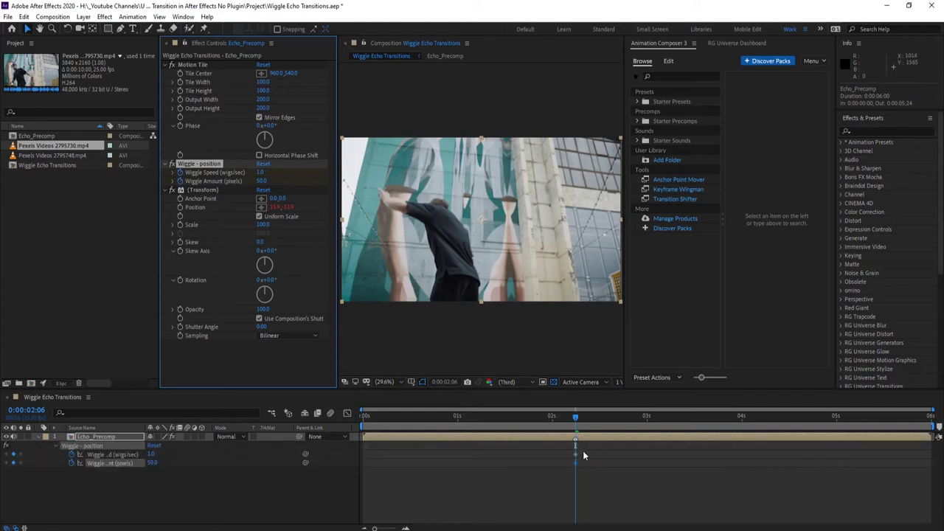
left_click_drag(582, 449, 571, 464)
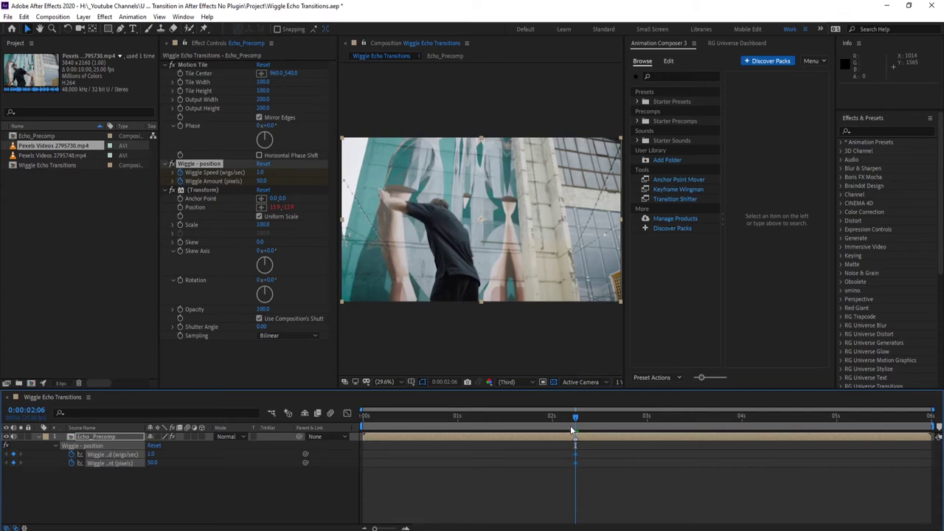
left_click_drag(575, 417, 554, 421)
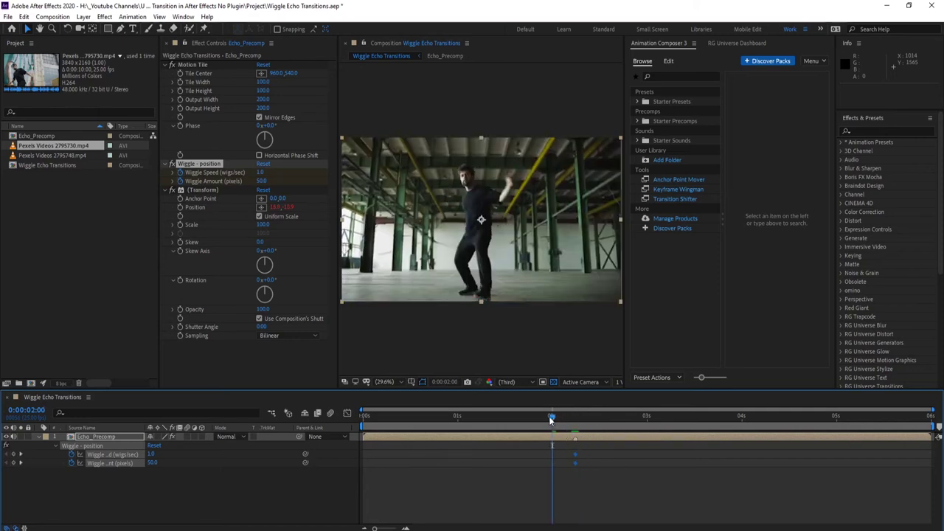
left_click_drag(550, 418, 537, 419)
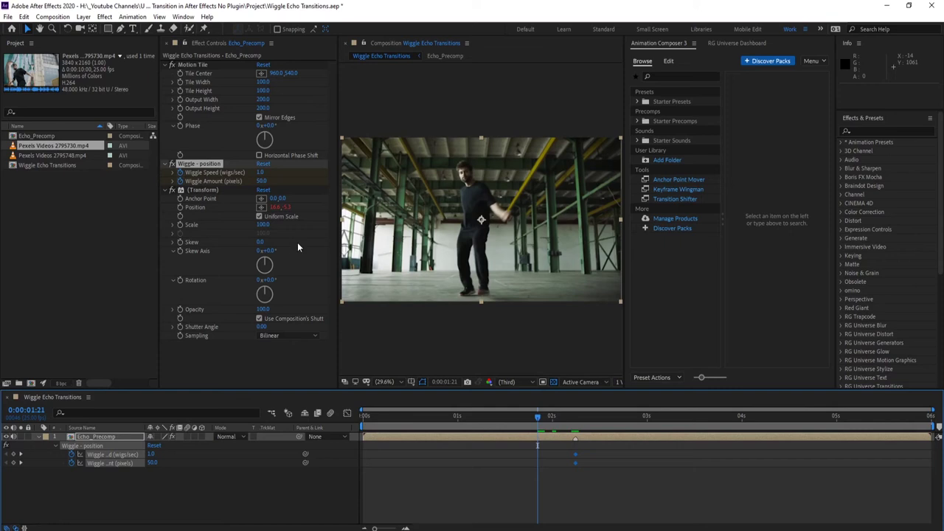
left_click(262, 182)
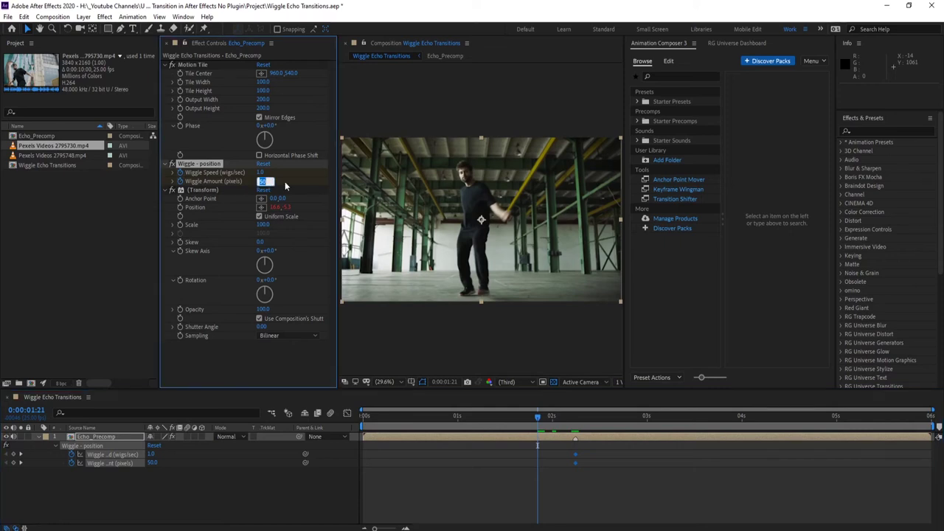
type("0")
key("Return")
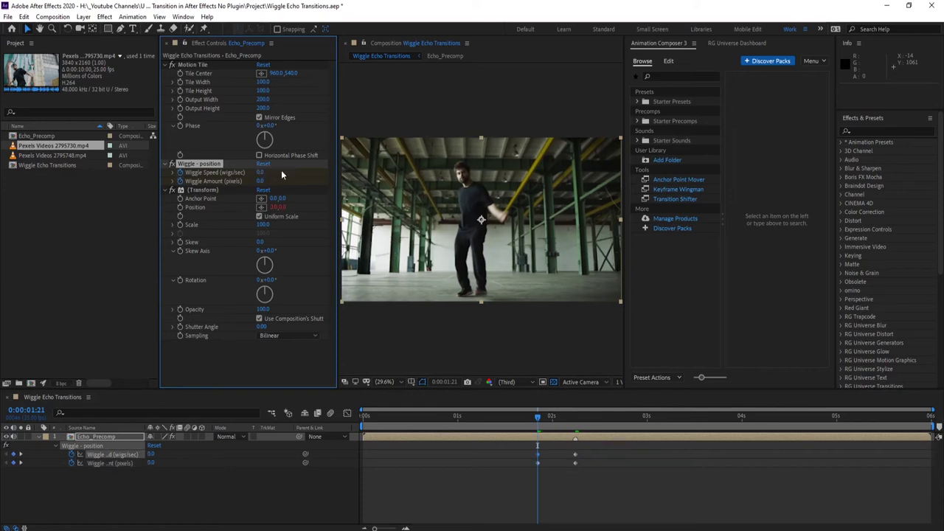
Set Wiggle Speed and Wiggle Amount to 20 at 0:00:02:06.
left_click(577, 418)
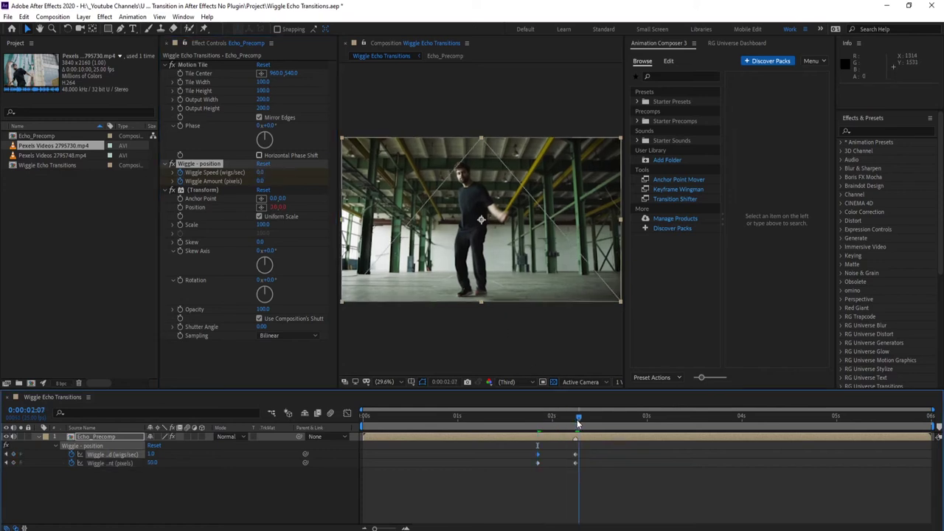
left_click_drag(578, 422, 575, 423)
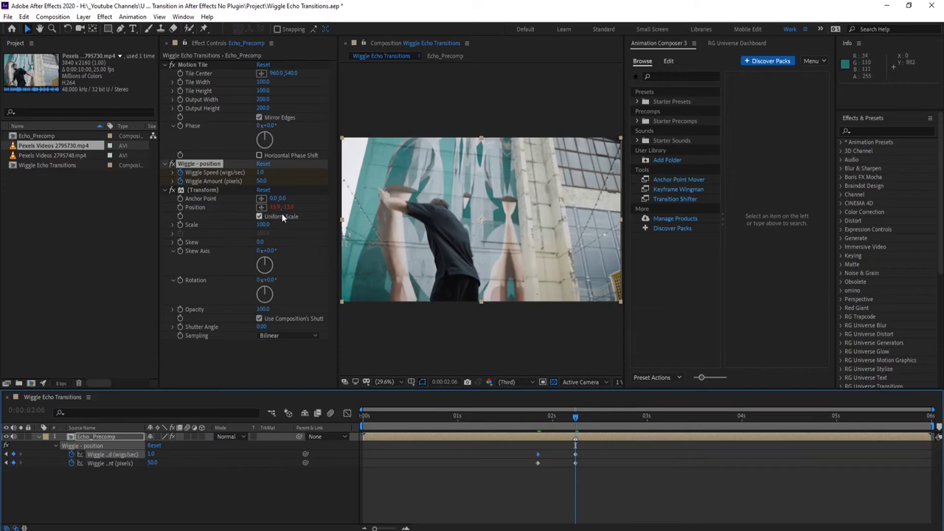
left_click(260, 173)
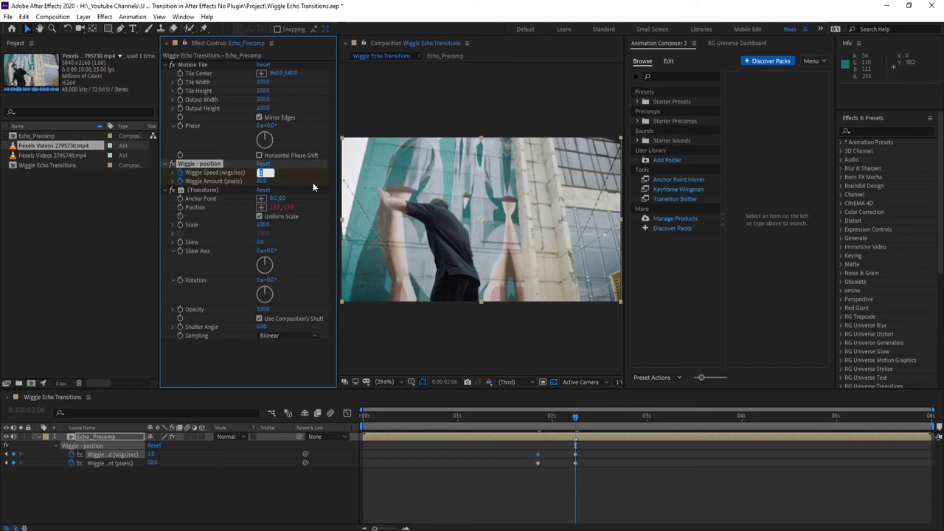
type("20")
key("Tab")
type("2")
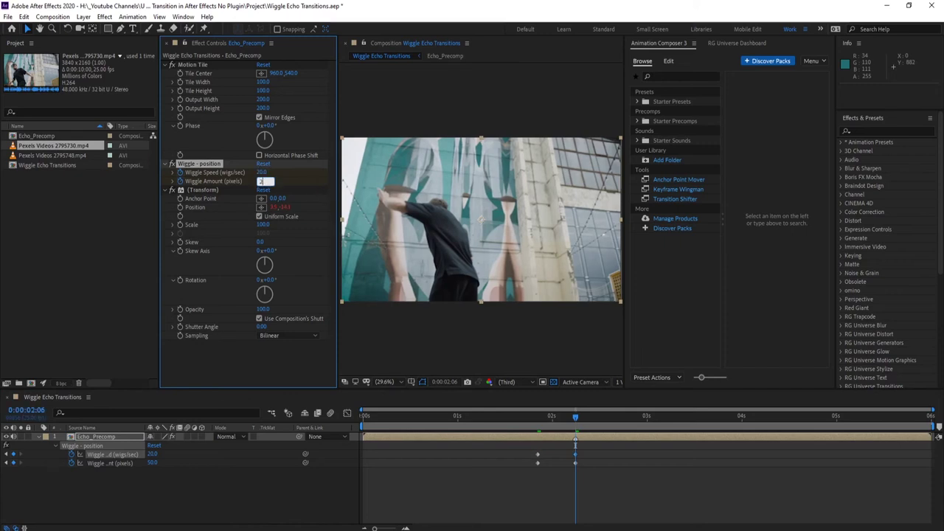
type("0")
key("Return")
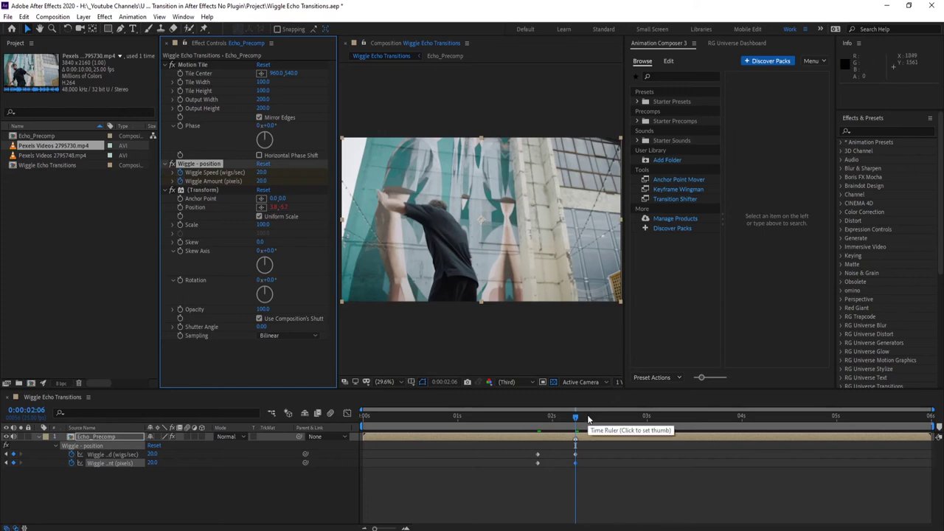
Shift the starting zero keyframes earlier and set speed and amount back to 0 at 0:00:02:21.
mouse_move(539, 446)
left_mouse_down()
mouse_move(528, 481)
mouse_move(506, 462)
left_mouse_up()
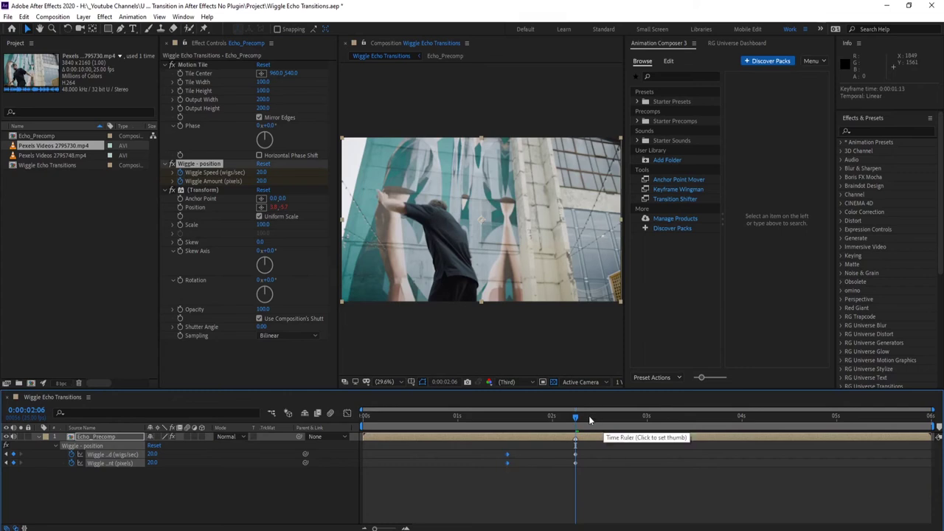
left_click(644, 426)
left_click_drag(645, 427, 632, 435)
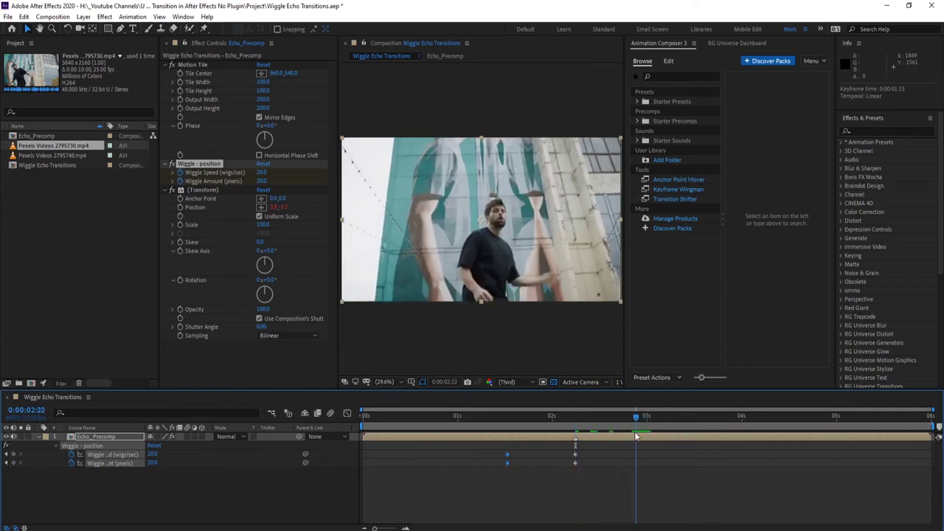
left_click(262, 173)
type("0")
key("Tab")
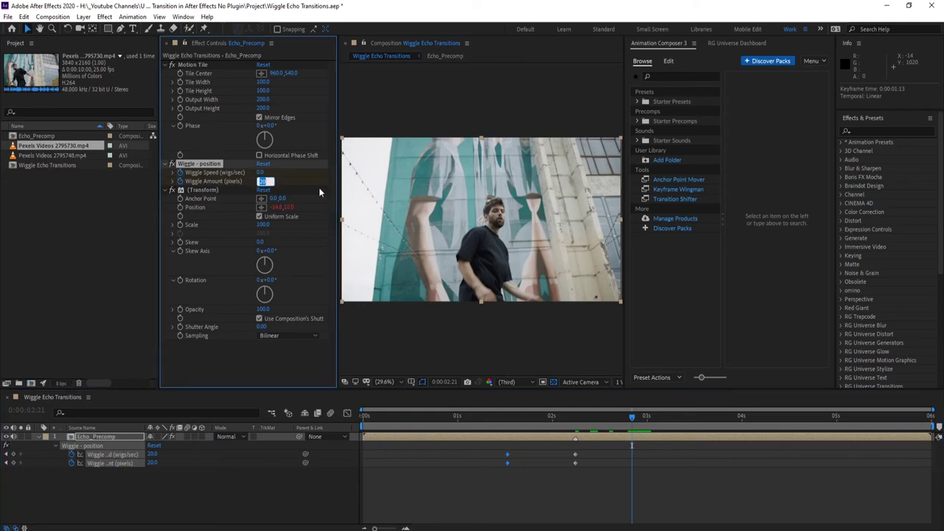
type("0")
key("Return")
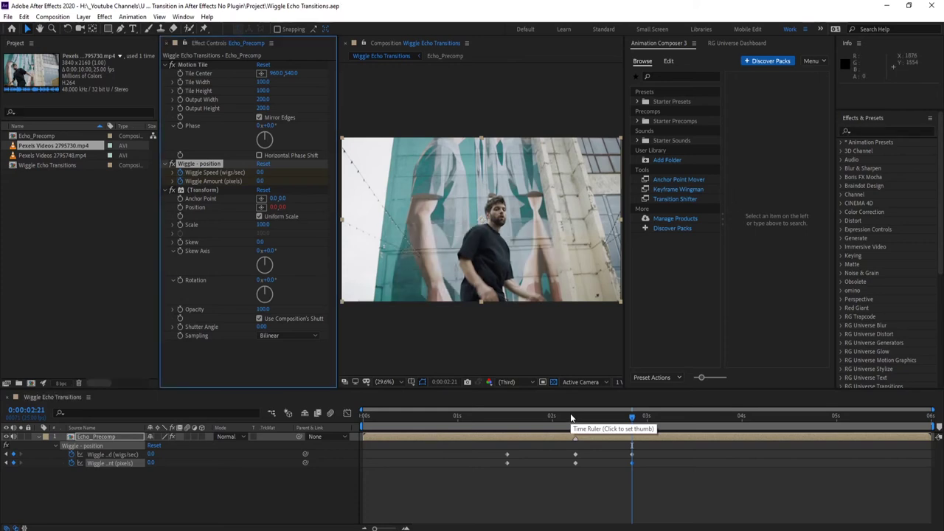
Add the Echo effect to Echo_Precomp through the quick effect search.
key("ctrl+space")
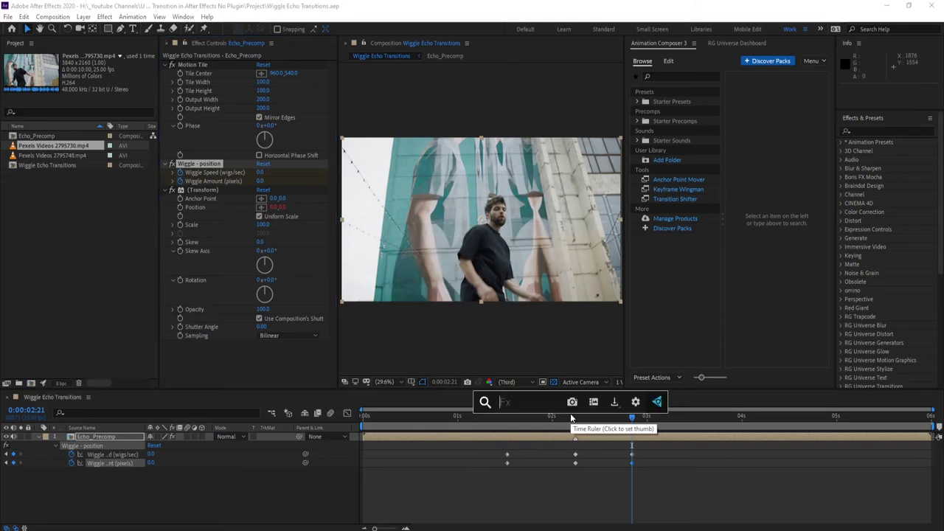
type("echo")
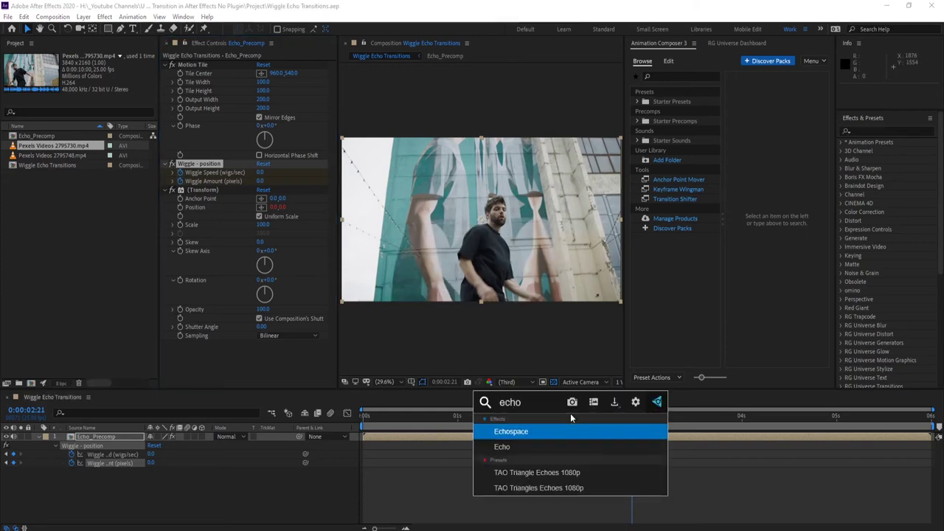
key("Down")
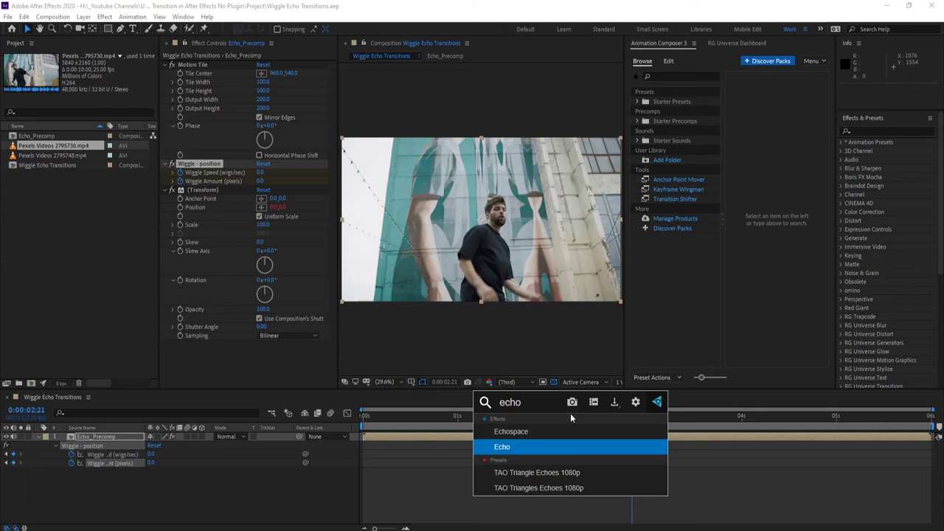
key("Return")
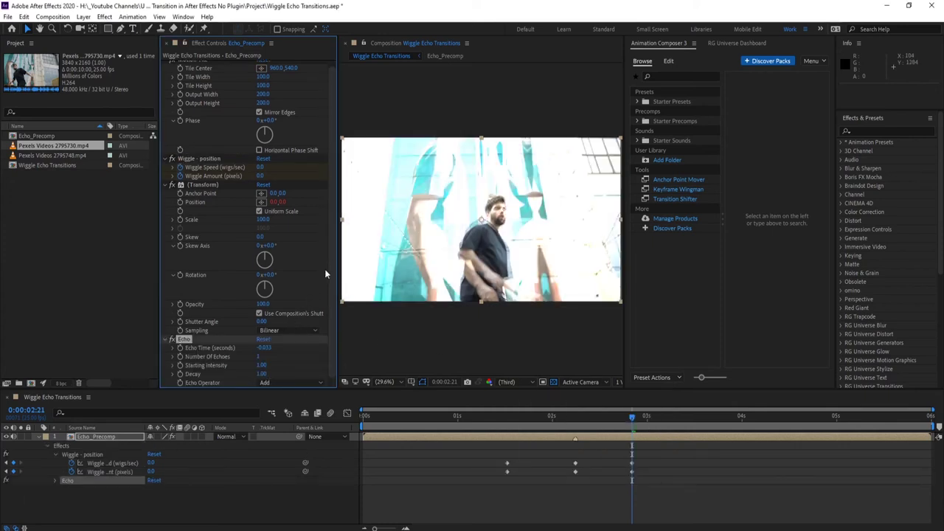
Set Echo's Number of Echoes to 0 at the 2:06 keyframe.
left_click(576, 435)
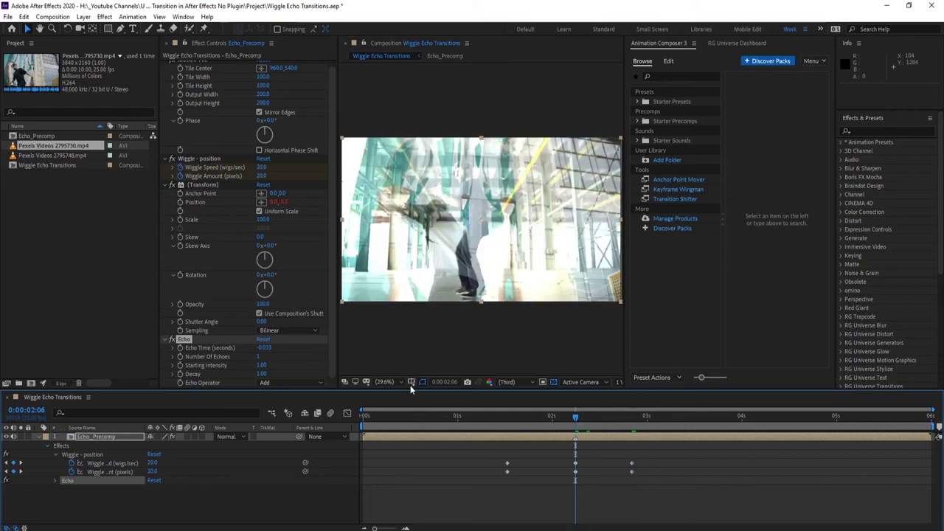
left_click(259, 356)
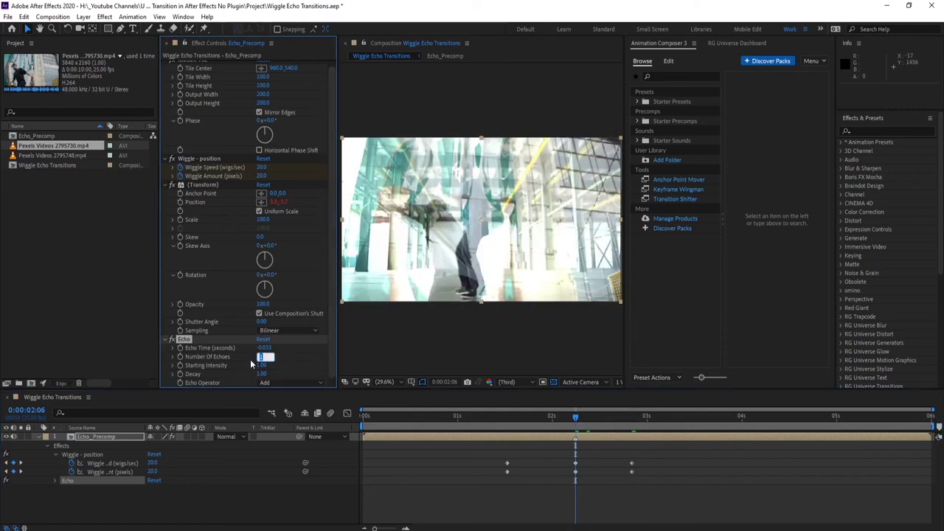
key("Return")
left_click(258, 357)
type("0")
key("Return")
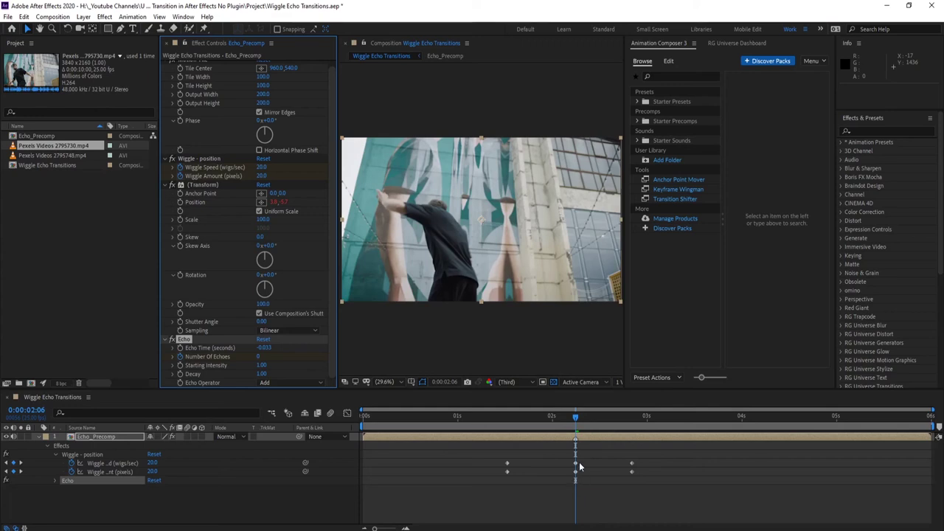
Move the echo keyframe to 1:13 and set Number of Echoes to 5 at 2:06.
key("u")
key("u")
scroll(589, 465, "down", 2)
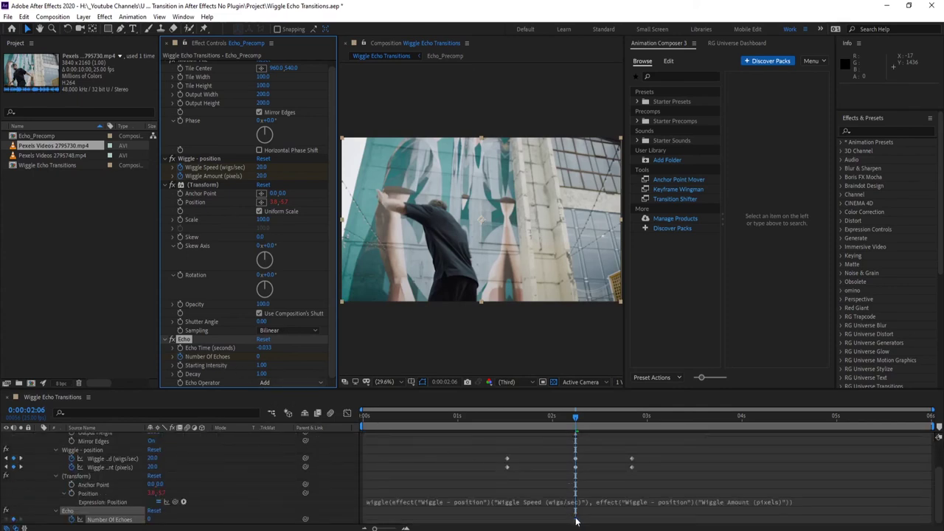
left_click_drag(575, 520, 507, 520)
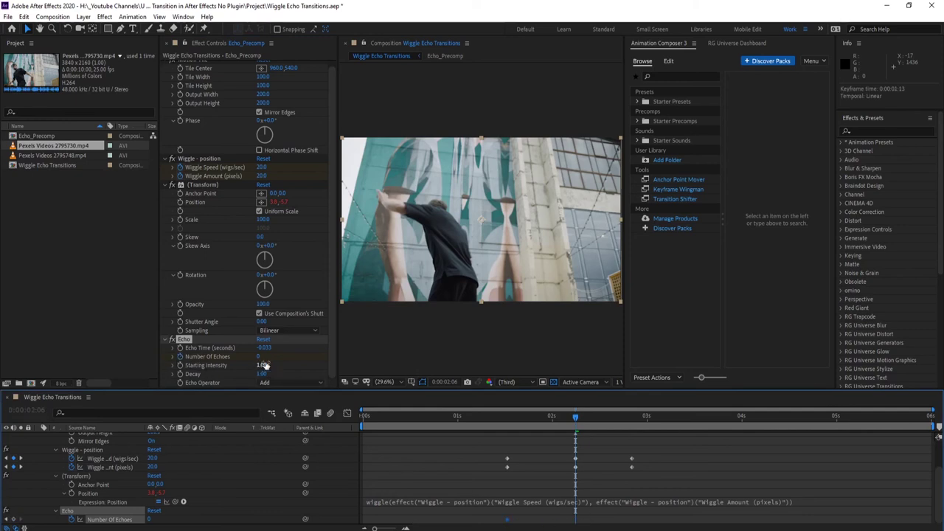
left_click_drag(337, 362, 365, 362)
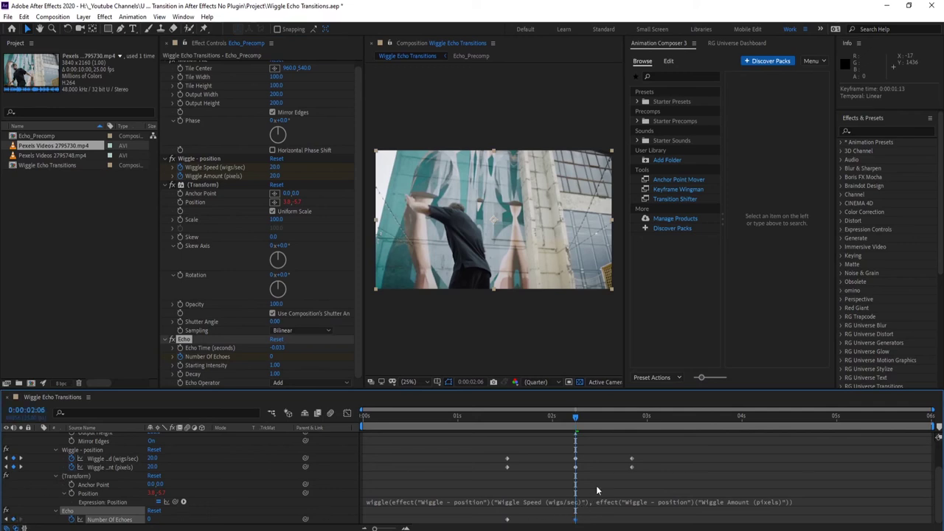
left_click_drag(577, 422, 631, 418)
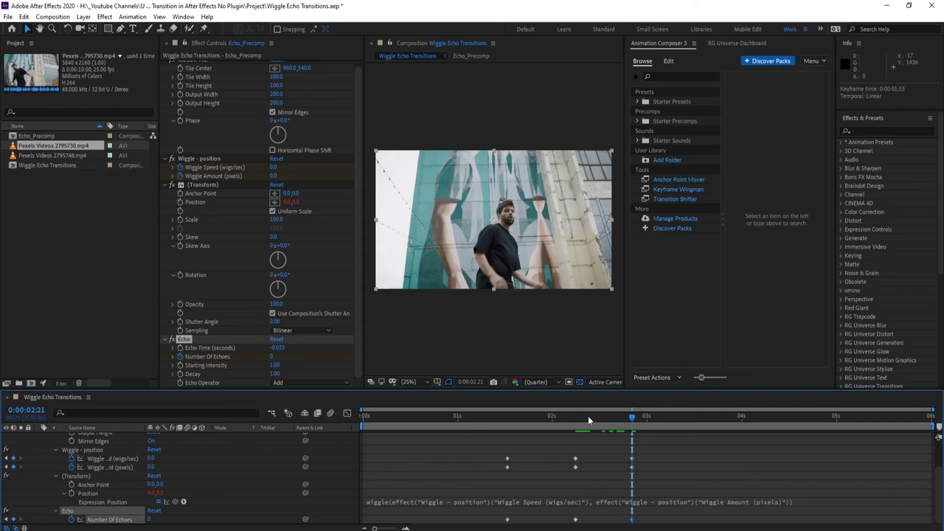
left_click_drag(588, 415, 576, 417)
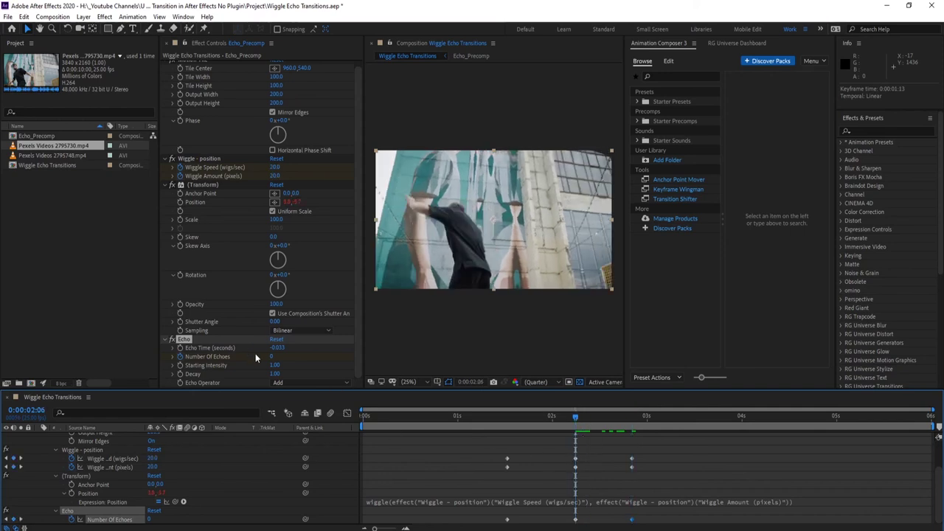
left_click(273, 358)
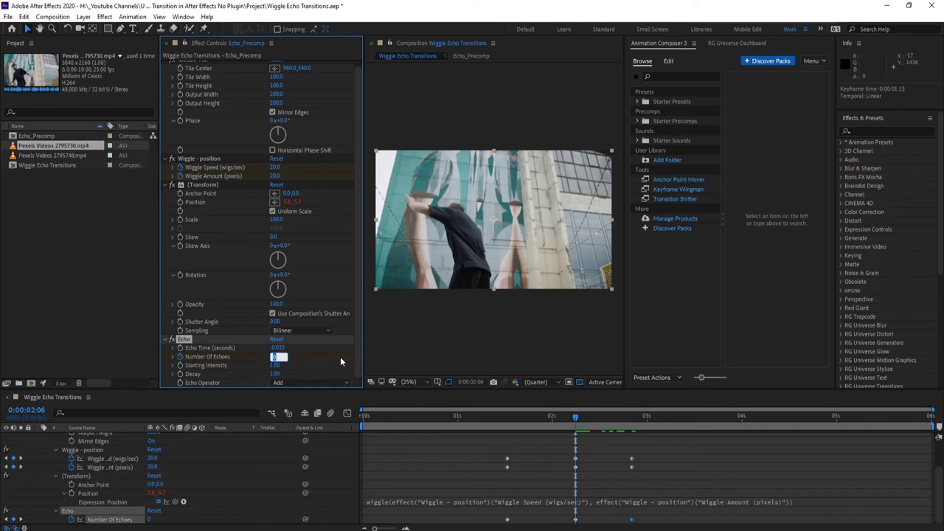
type("5")
key("Return")
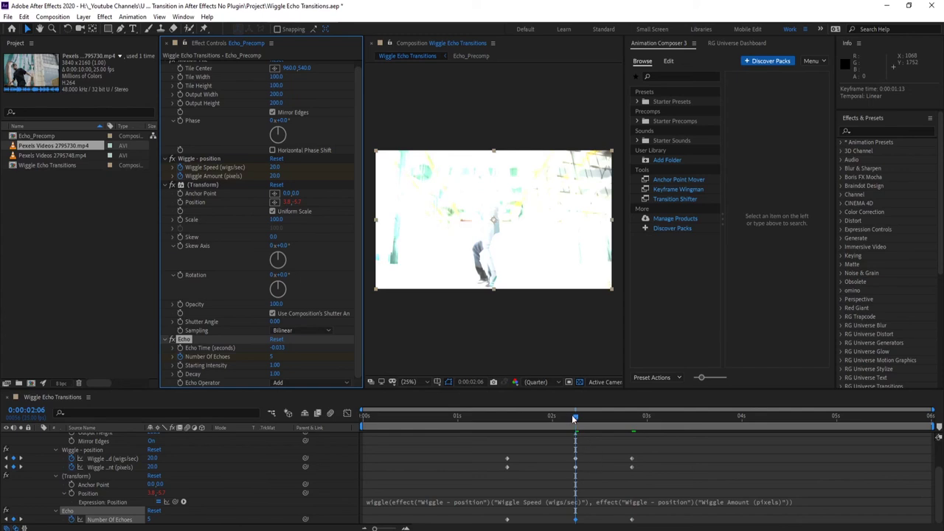
mouse_move(575, 416)
left_mouse_down()
mouse_move(511, 417)
mouse_move(575, 418)
left_mouse_up()
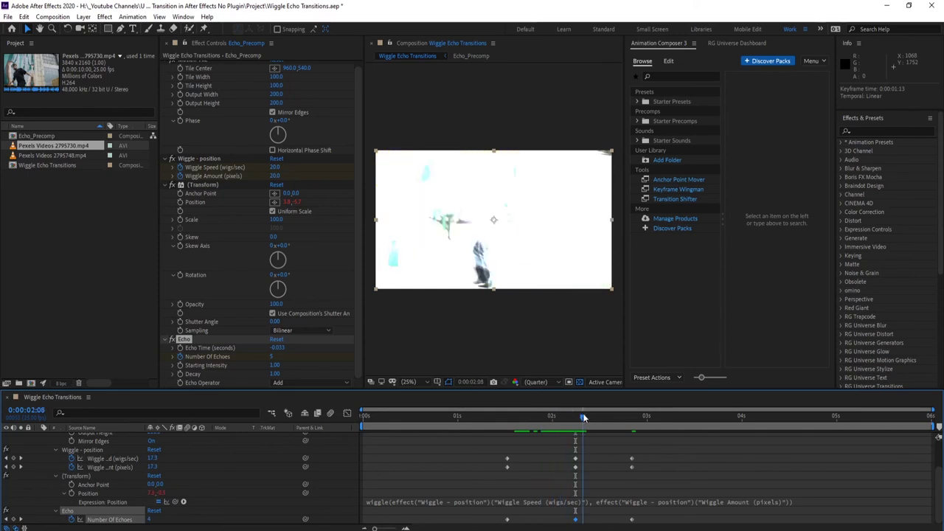
Change the Echo Operator from Add to Minimum.
left_click(357, 323)
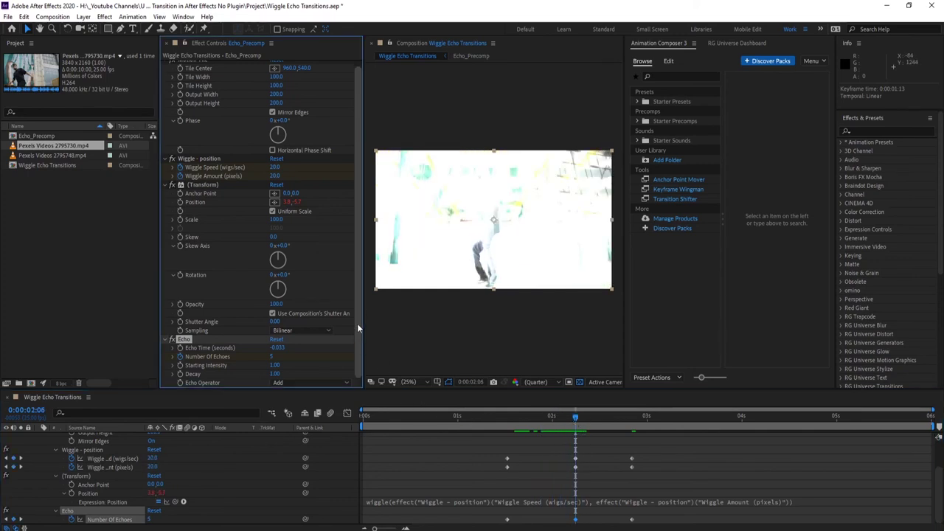
left_click(286, 382)
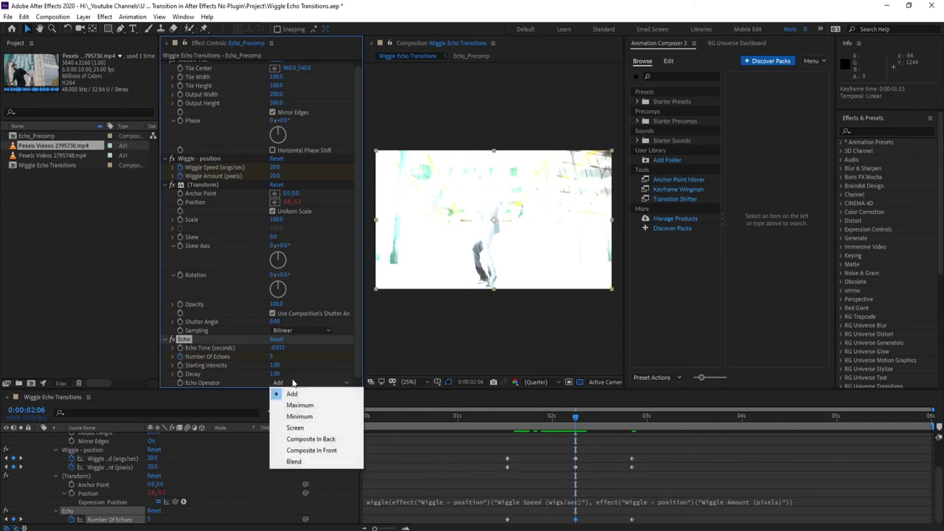
left_click(308, 418)
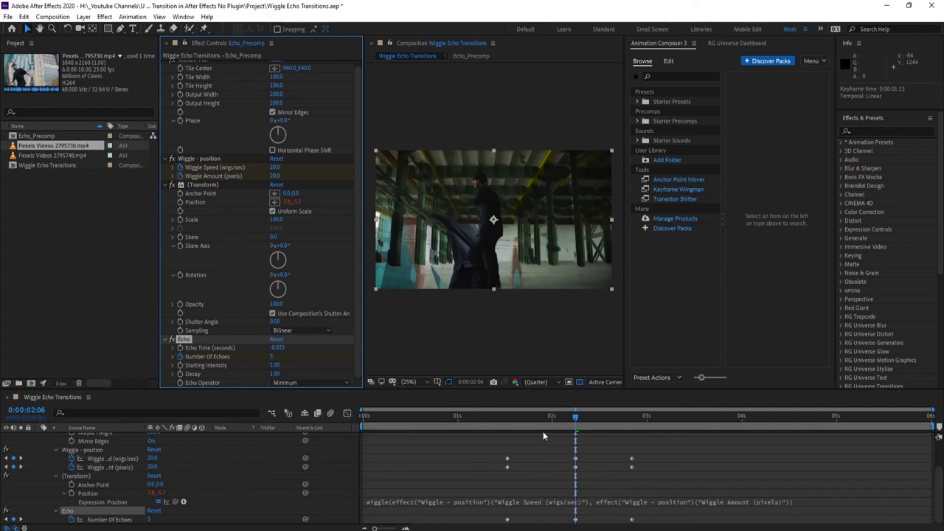
Preview the transition from just before the cut and marquee-select all its keyframes.
left_click(525, 422)
left_click(496, 425)
key("space")
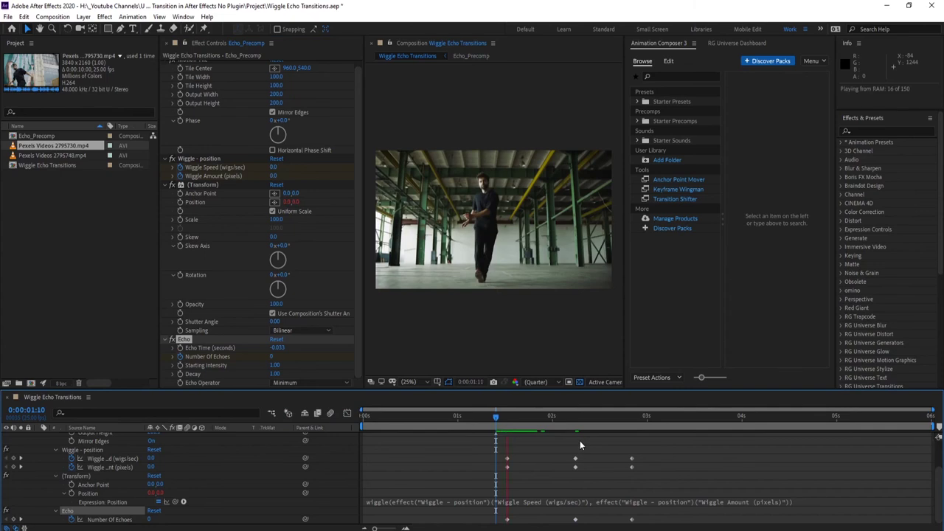
key("space")
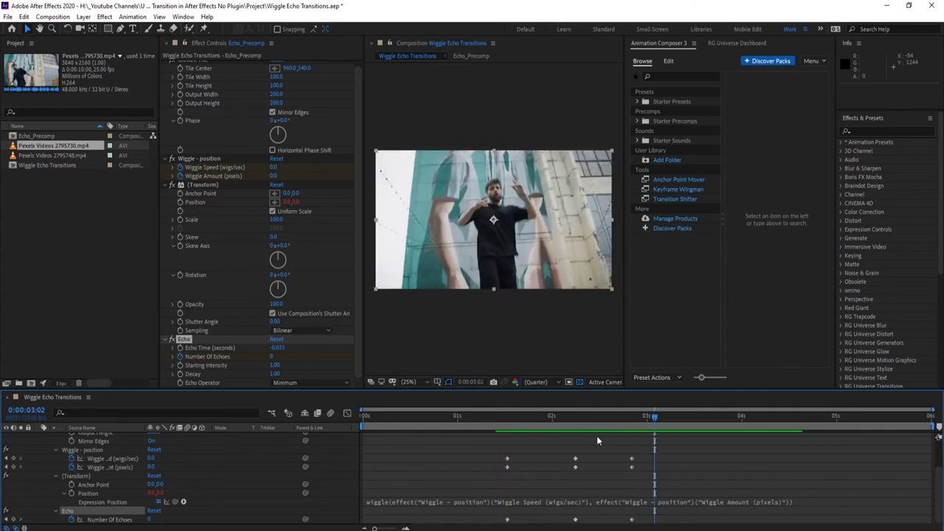
key("space")
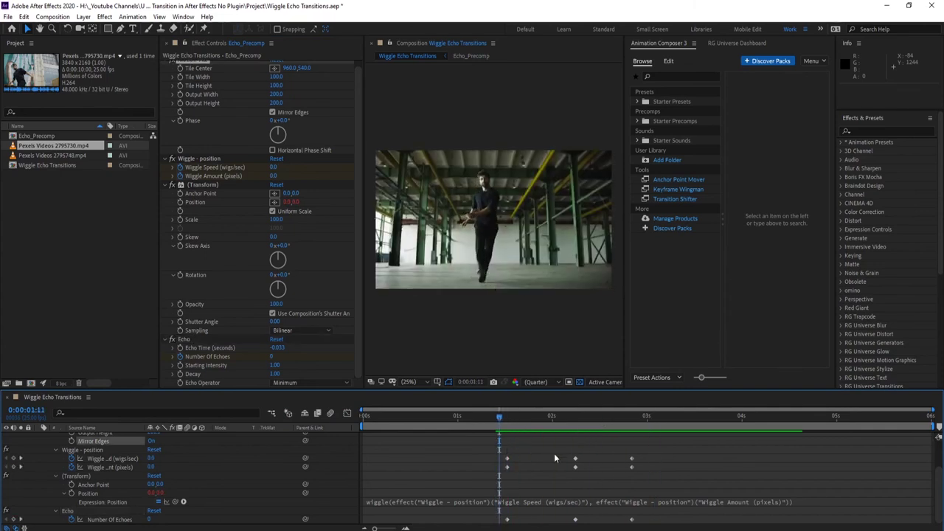
left_click_drag(489, 444, 653, 528)
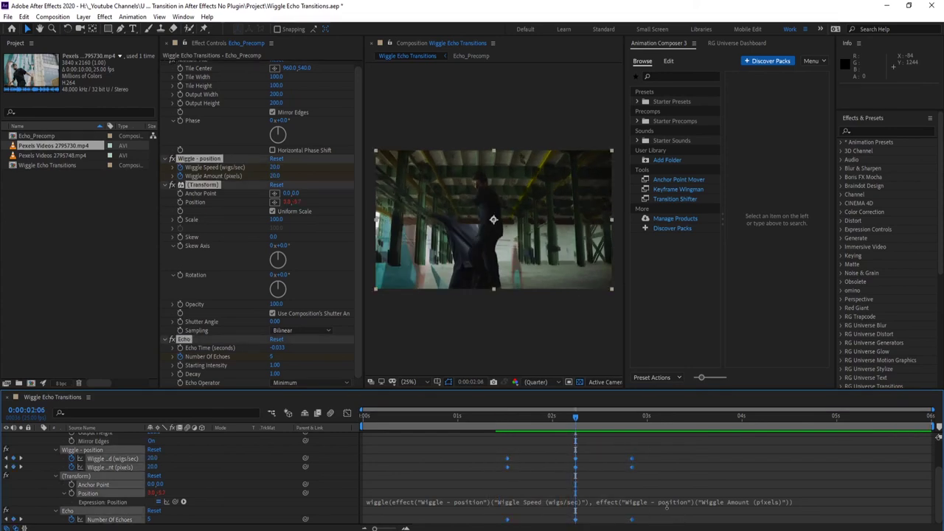
Apply Easy Ease In to the selected wiggle and echo keyframes and preview the result.
right_click(631, 475)
mouse_move(675, 461)
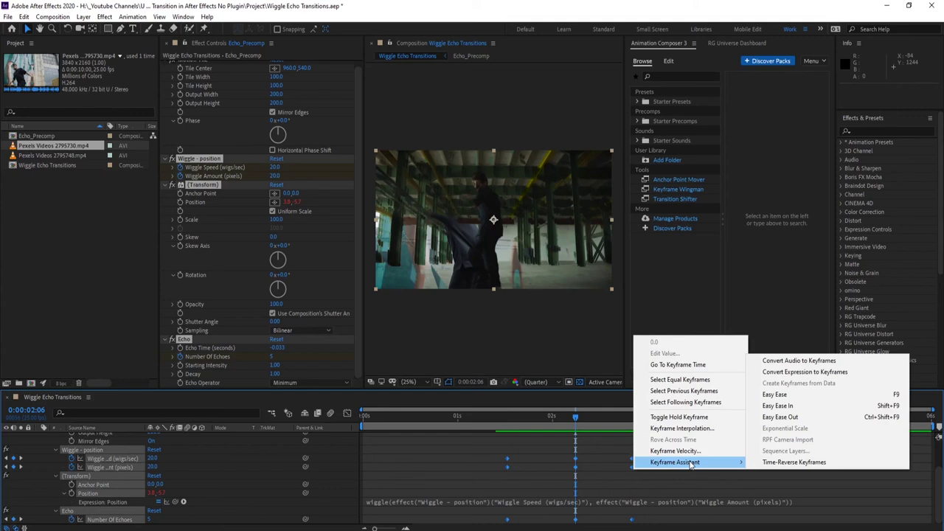
left_click(779, 407)
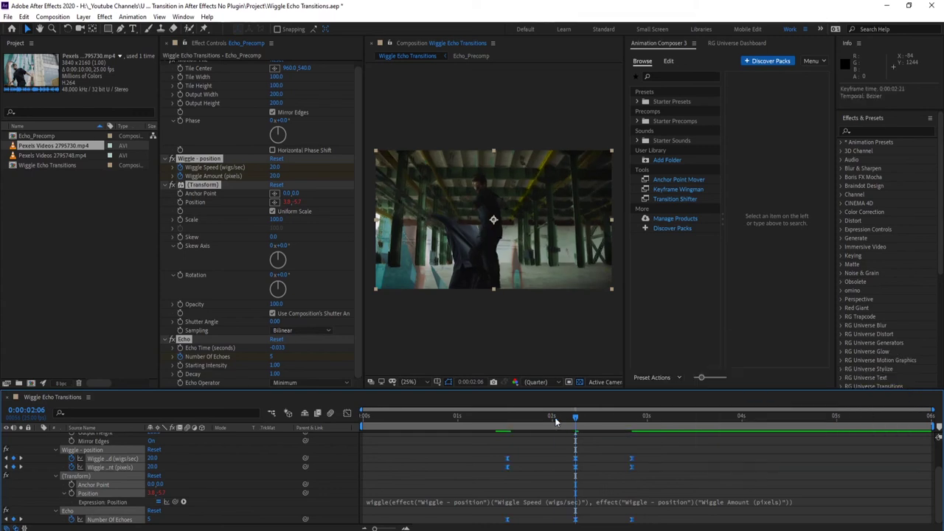
key("space")
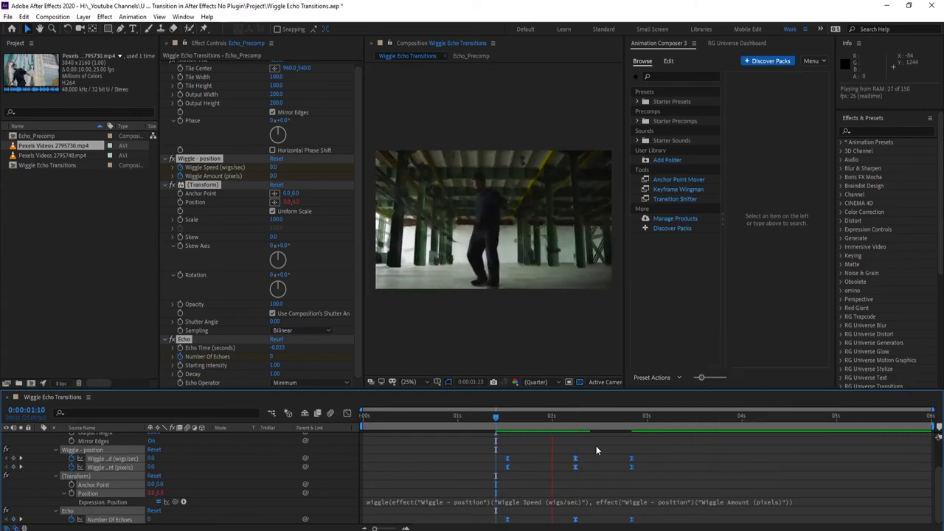
key("space")
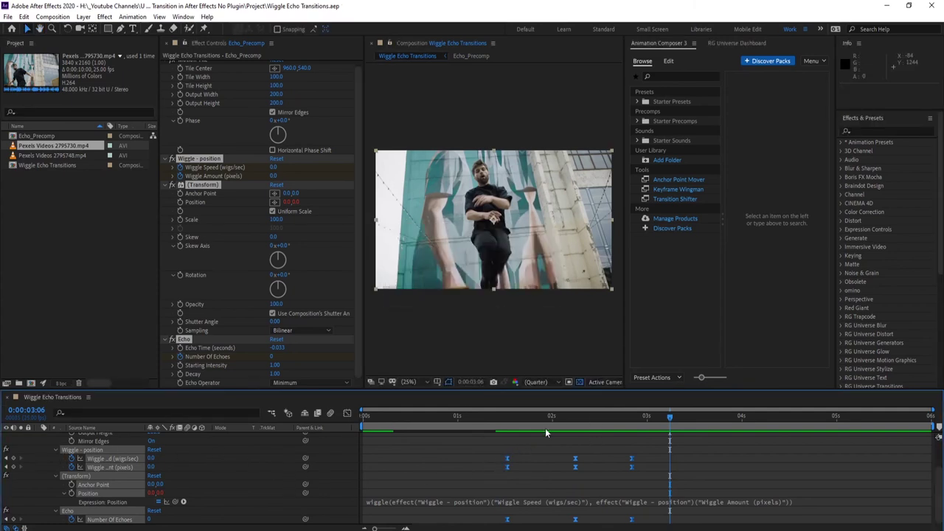
left_click_drag(563, 416, 492, 417)
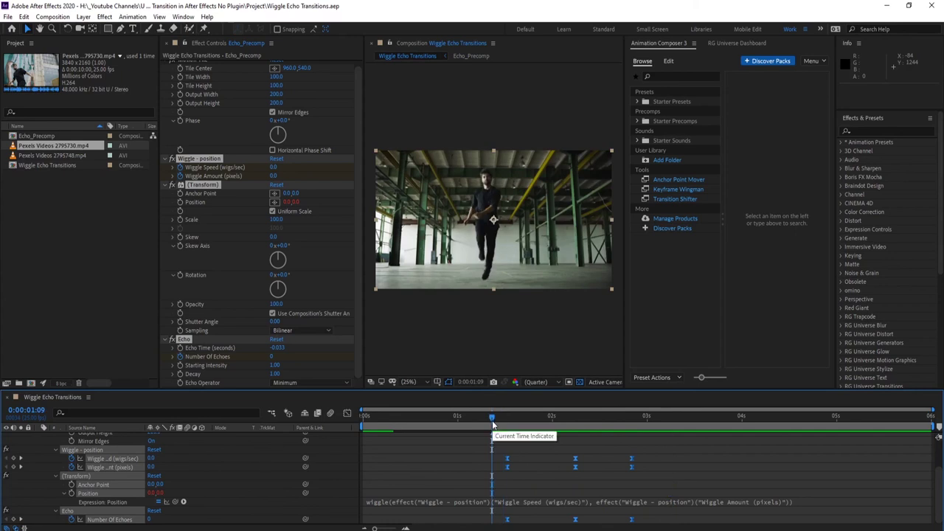